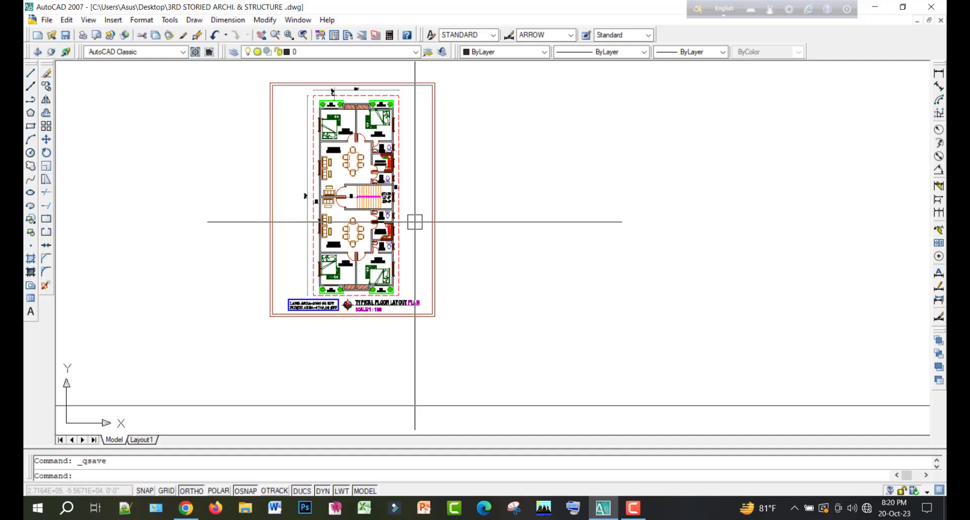
# Examine the typical floor layout plan: the stair passage, the land and plinth area note, and the bedrooms with verandahs
pyautogui.moveTo(415, 221)
pyautogui.mouseDown(button='middle')
pyautogui.moveTo(434, 270)
pyautogui.moveTo(357, 319)
pyautogui.moveTo(399, 195)
pyautogui.moveTo(398, 206)
pyautogui.mouseUp(button='middle')
pyautogui.scroll(8, 398, 208)
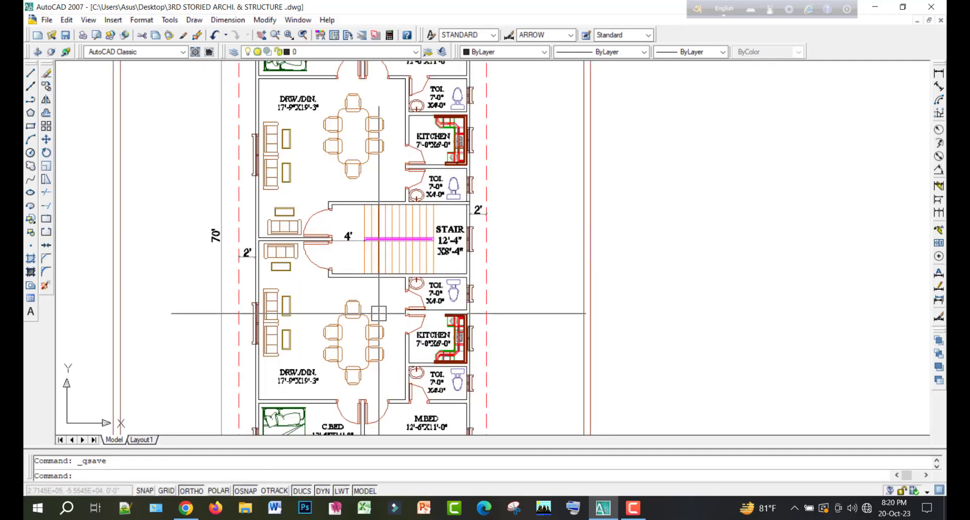
pyautogui.scroll(2, 298, 235)
pyautogui.scroll(4, 297, 234)
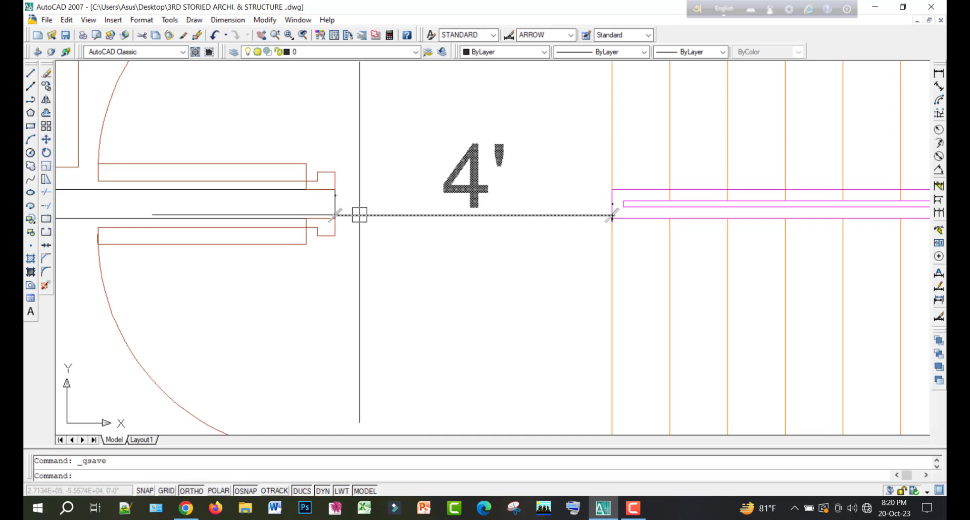
pyautogui.scroll(-5, 363, 202)
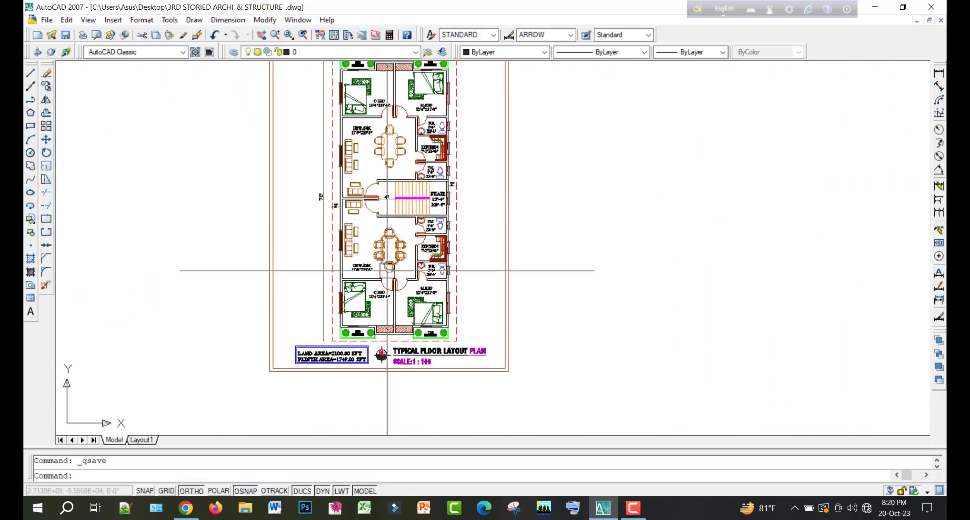
pyautogui.scroll(8, 341, 353)
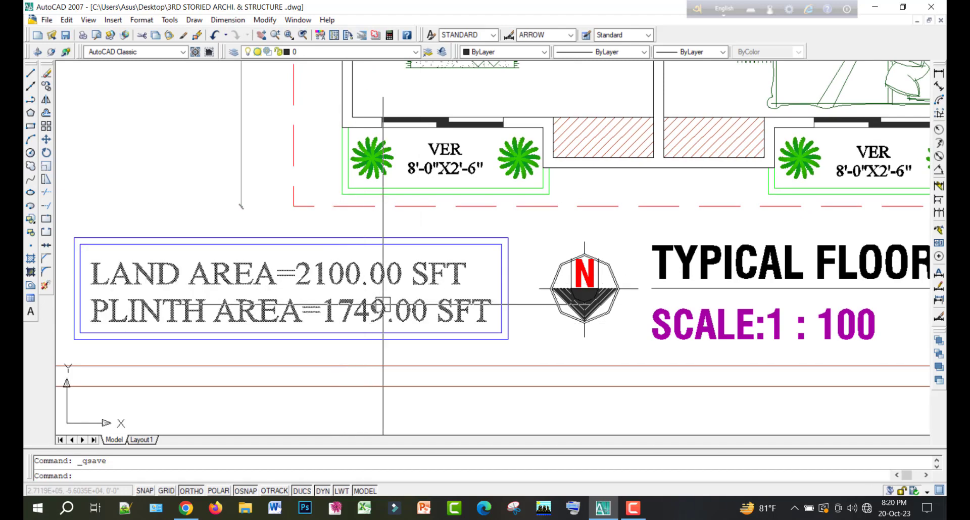
pyautogui.scroll(-6, 383, 304)
pyautogui.scroll(4, 405, 324)
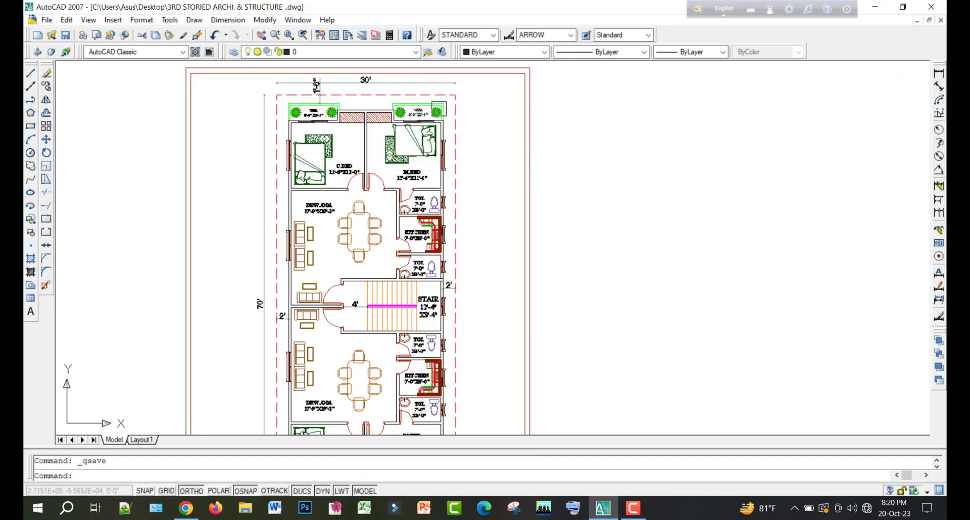
pyautogui.scroll(5, 405, 100)
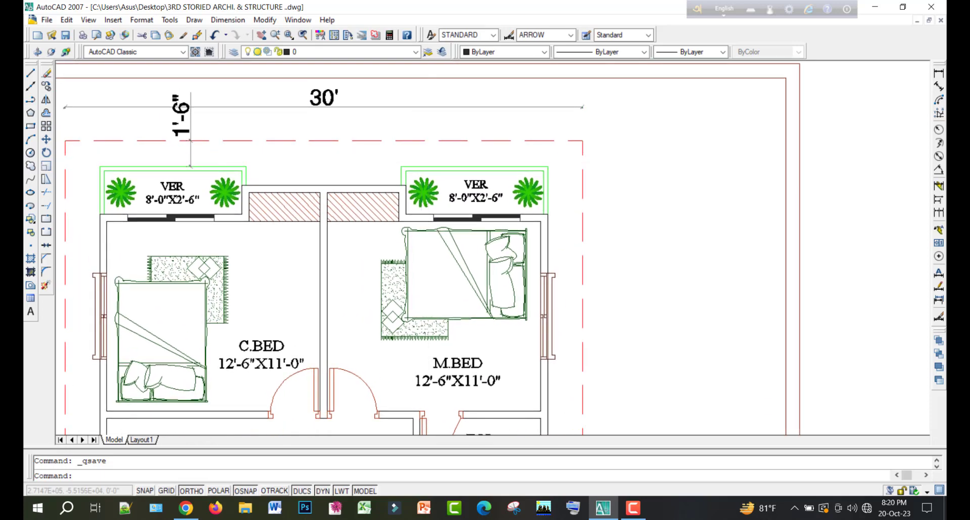
pyautogui.scroll(-8, 422, 162)
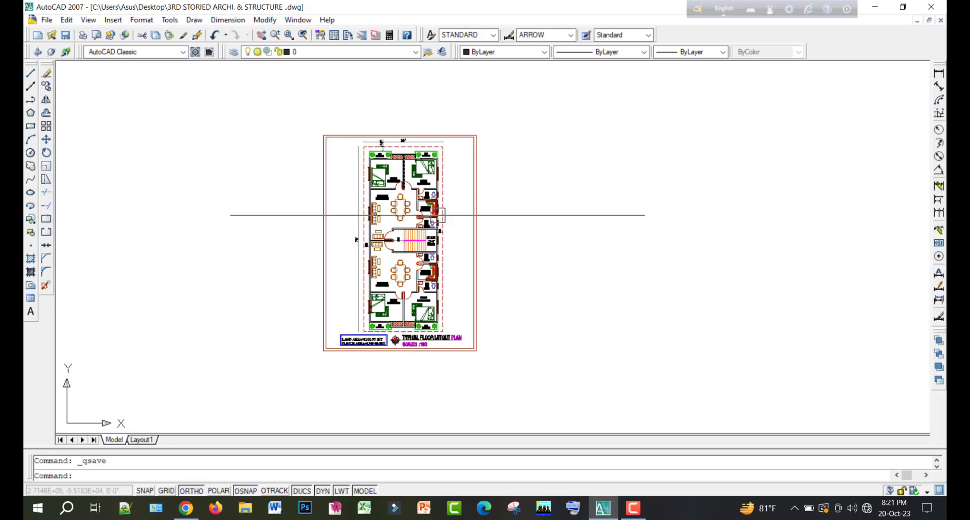
# Review both mirrored flats of the floor plan, including the living, kitchen, toilet and bedroom layouts and the plan title
pyautogui.scroll(2, 455, 200)
pyautogui.scroll(-2, 425, 151)
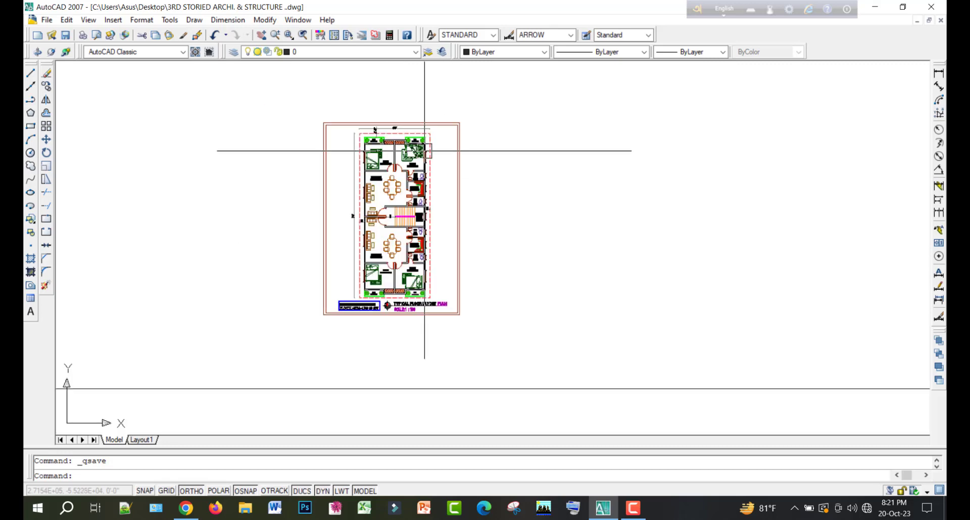
pyautogui.scroll(3, 437, 216)
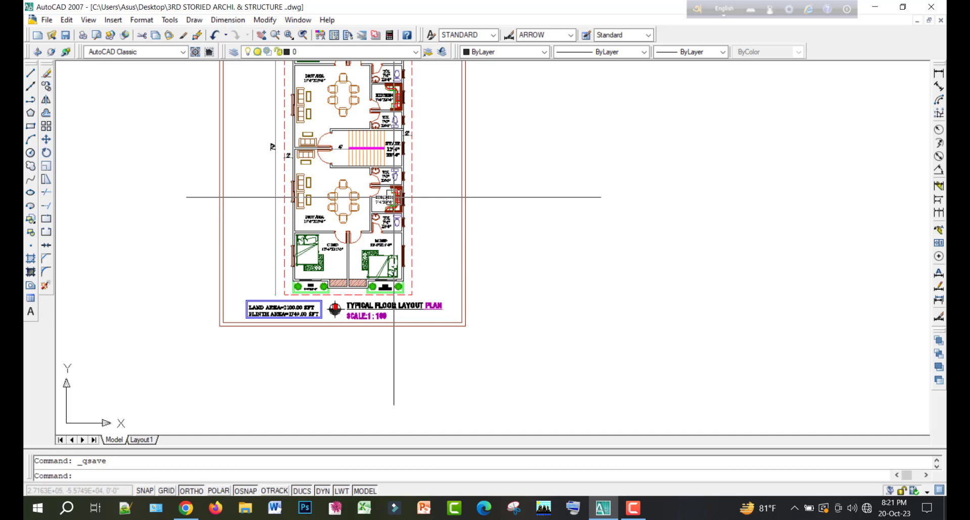
pyautogui.scroll(-2, 354, 222)
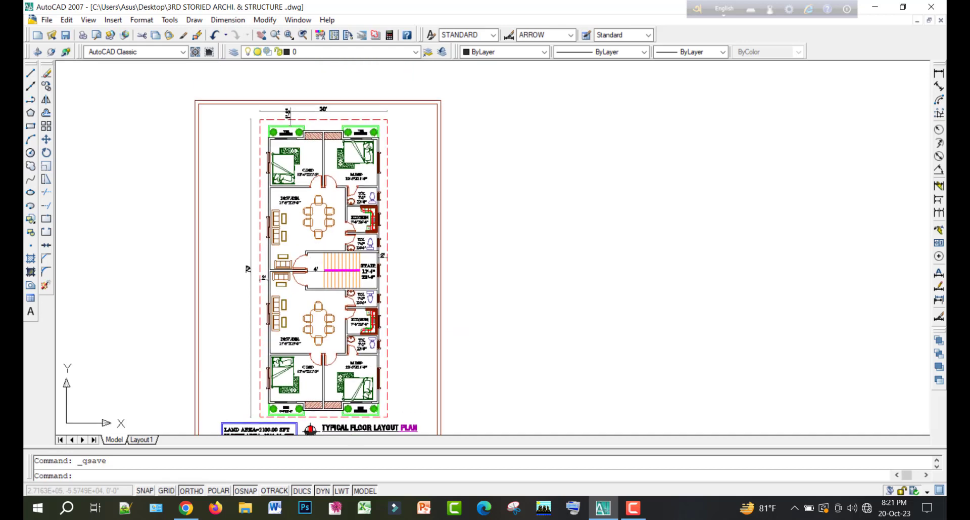
pyautogui.scroll(3, 308, 220)
pyautogui.moveTo(318, 298); pyautogui.dragTo(321, 224, button='middle')
pyautogui.scroll(3, 357, 419)
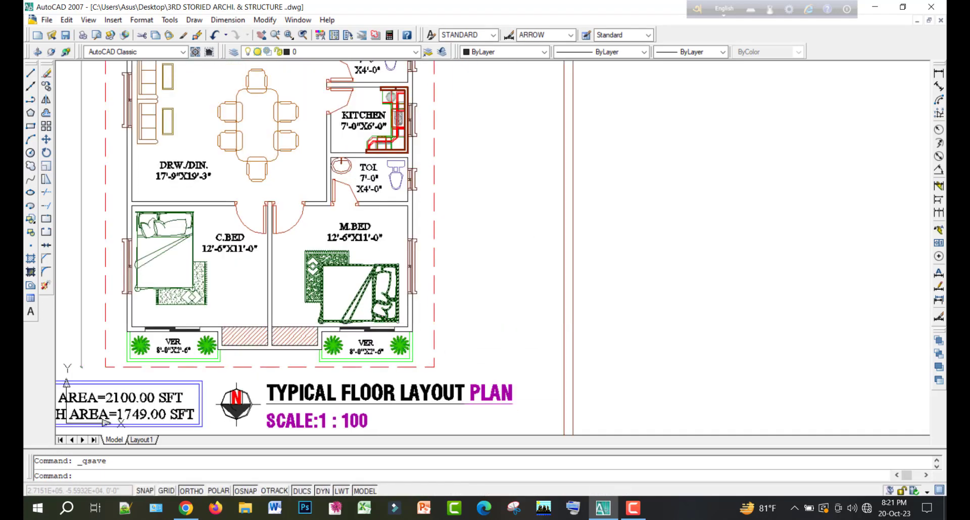
pyautogui.scroll(-4, 433, 321)
pyautogui.scroll(-4, 392, 222)
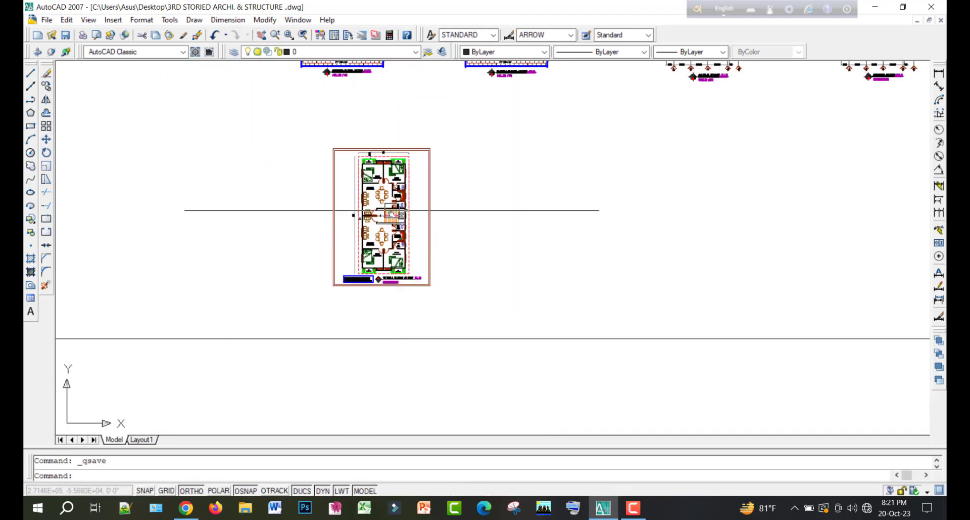
pyautogui.moveTo(383, 142); pyautogui.dragTo(367, 265, button='middle')
pyautogui.scroll(8, 367, 273)
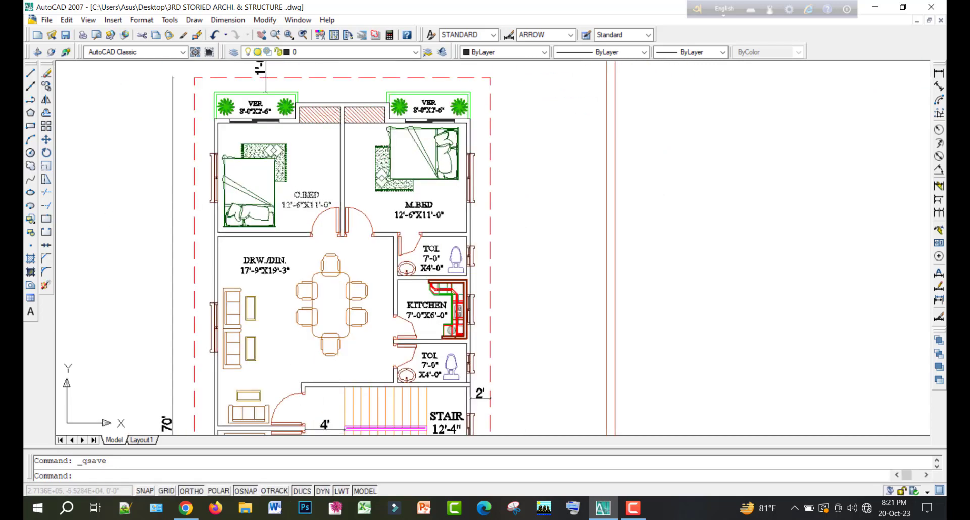
# Survey the whole row of architectural and structural sheets inside the large frame above the floor plan
pyautogui.scroll(-9, 322, 187)
pyautogui.moveTo(323, 201); pyautogui.dragTo(335, 288, button='middle')
pyautogui.scroll(-4, 353, 244)
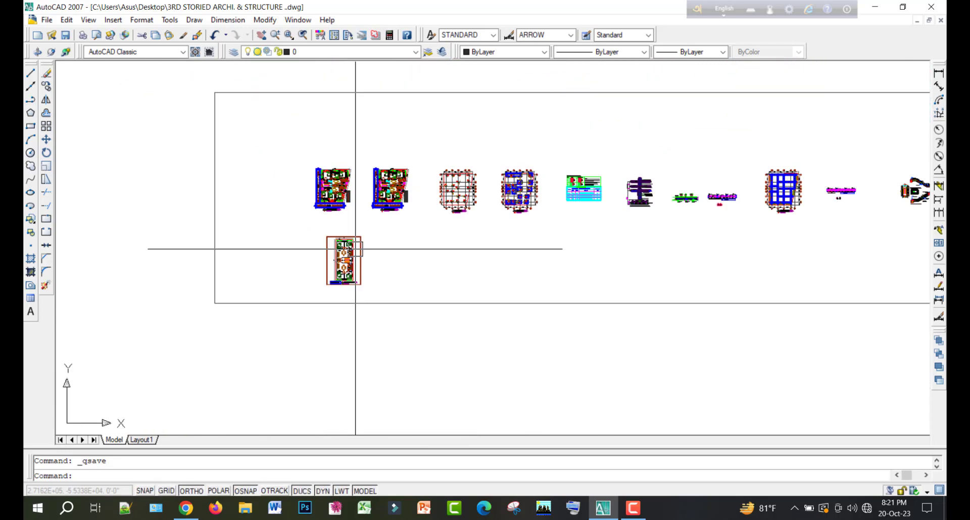
pyautogui.scroll(-6, 349, 197)
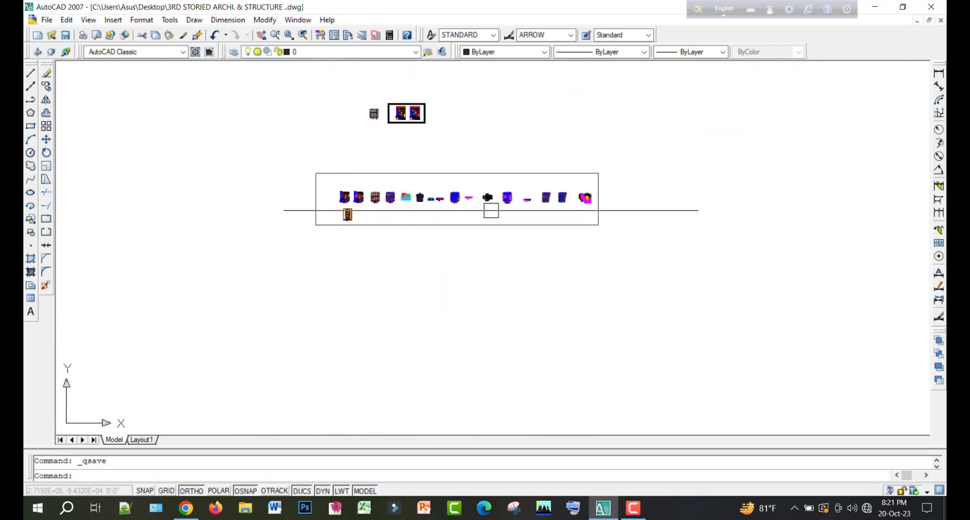
pyautogui.moveTo(488, 210); pyautogui.dragTo(460, 228, button='middle')
pyautogui.scroll(3, 343, 222)
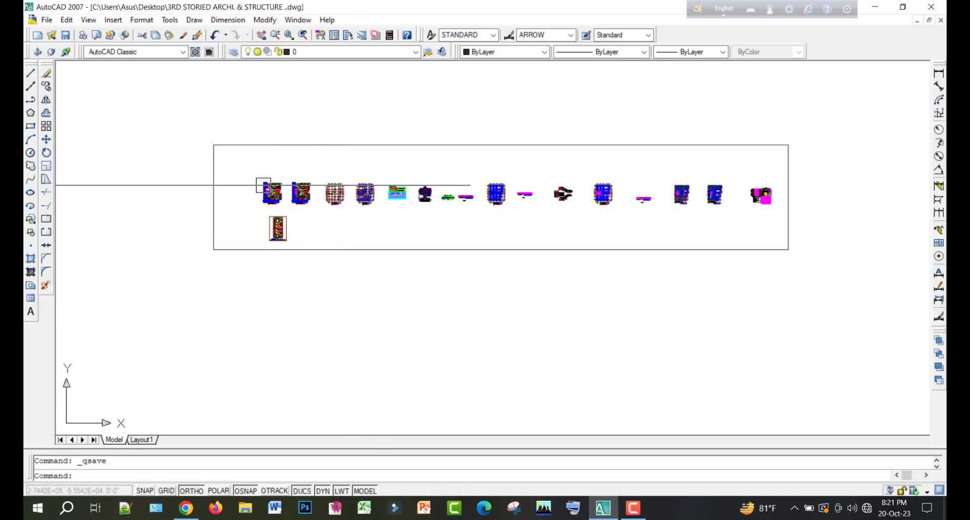
pyautogui.click(794, 173)
pyautogui.press('Escape')
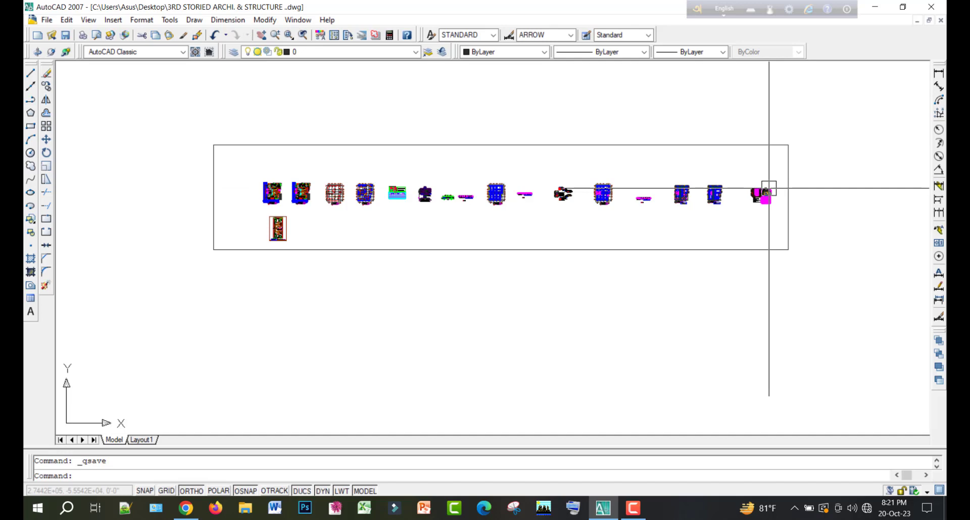
pyautogui.scroll(5, 279, 248)
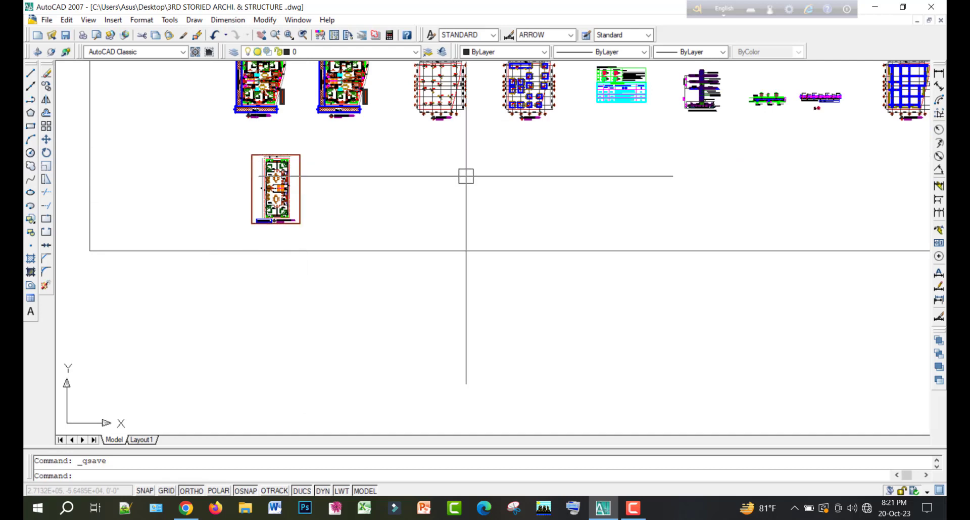
pyautogui.moveTo(466, 176); pyautogui.dragTo(406, 242, button='middle')
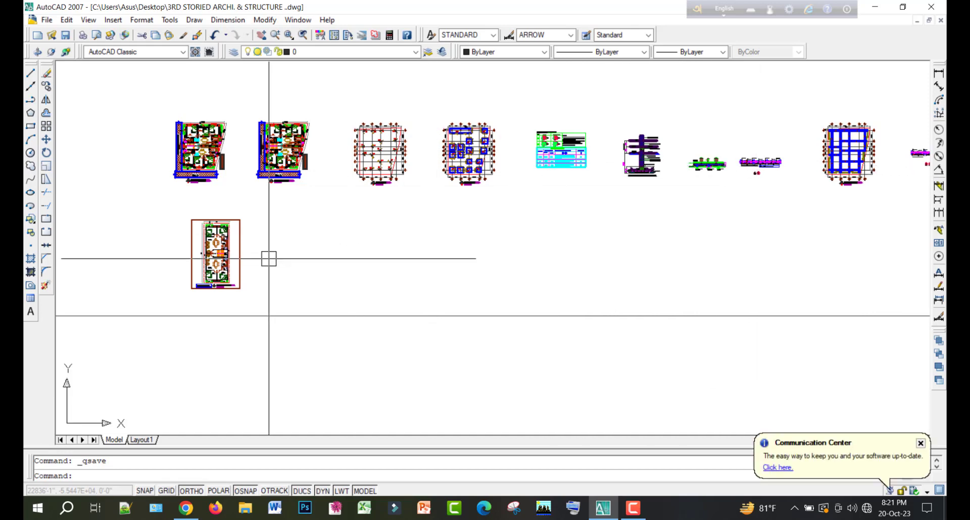
# Draw a 10" by 12" rectangle in the empty space beside the framed typical floor plan
pyautogui.scroll(3, 222, 217)
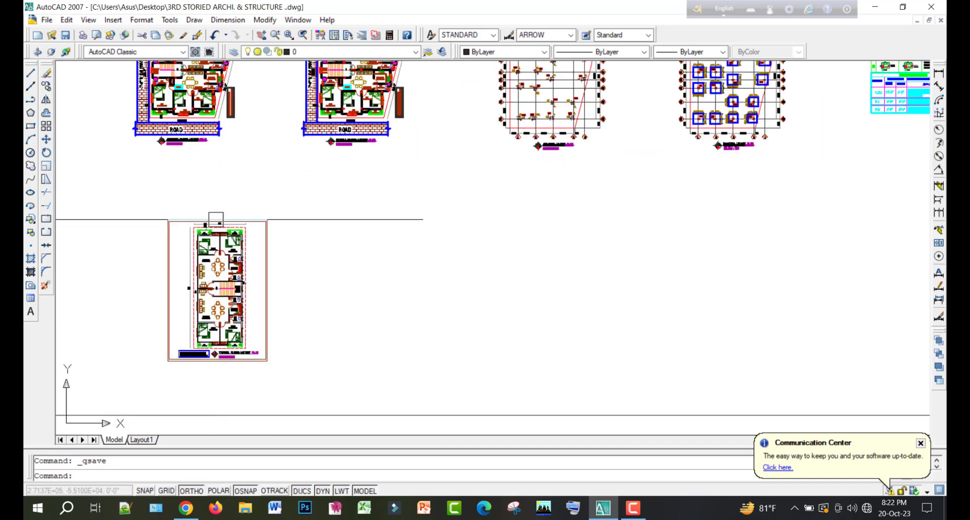
pyautogui.scroll(-3, 260, 255)
pyautogui.scroll(4, 240, 254)
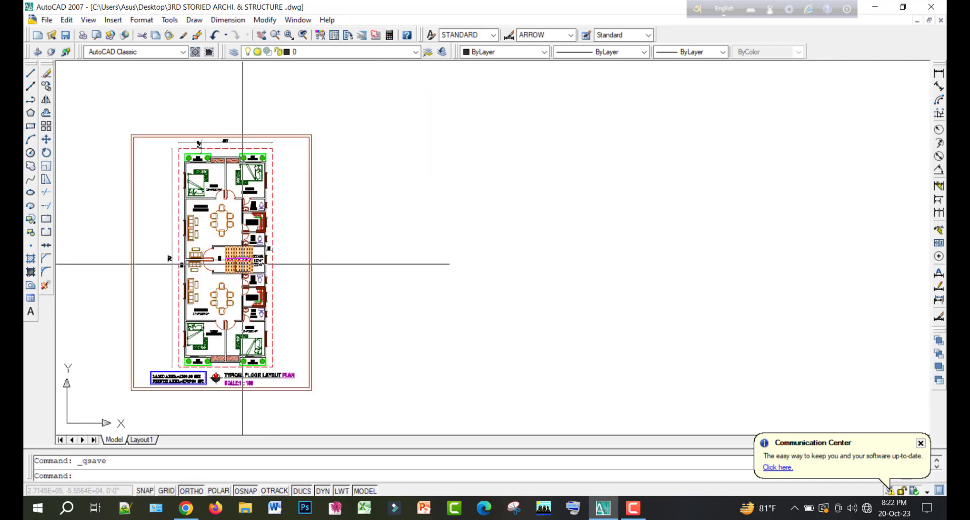
pyautogui.scroll(2, 243, 265)
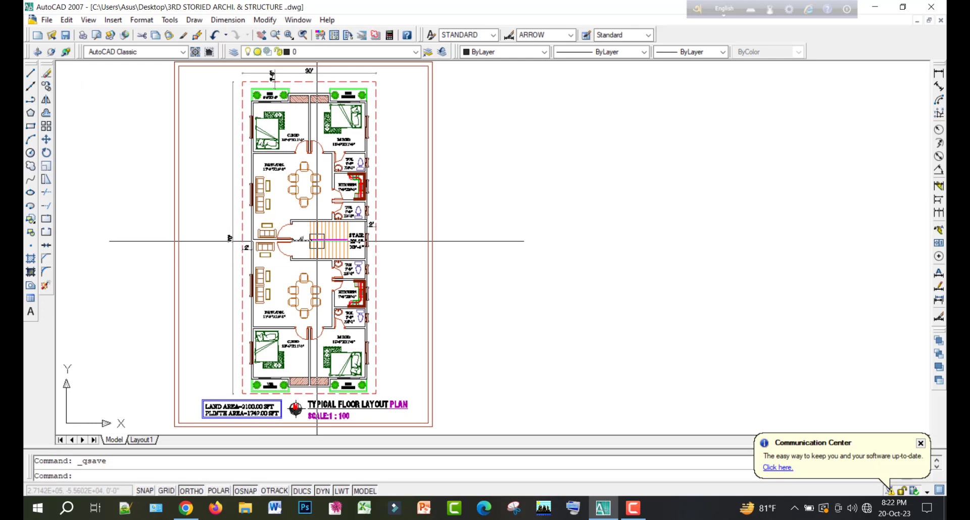
pyautogui.press('Return')
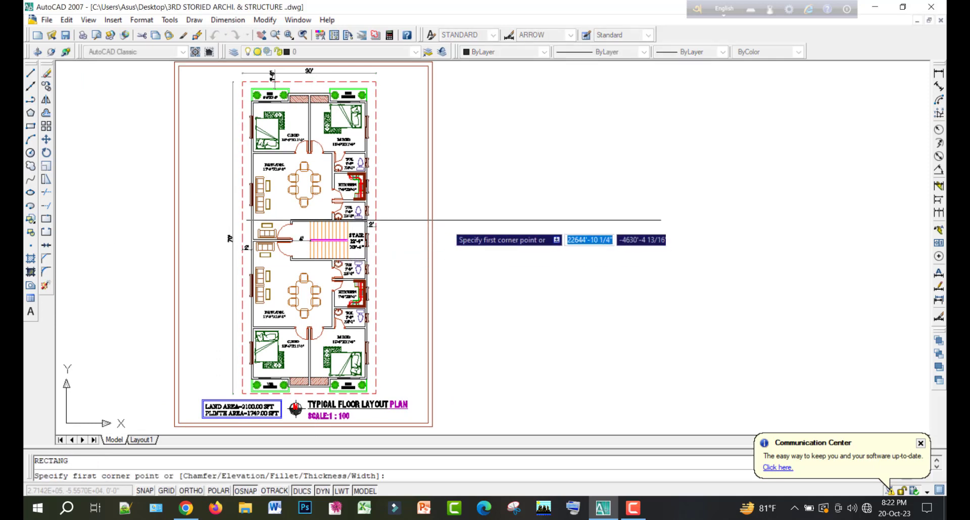
pyautogui.click(487, 203)
pyautogui.press('Tab')
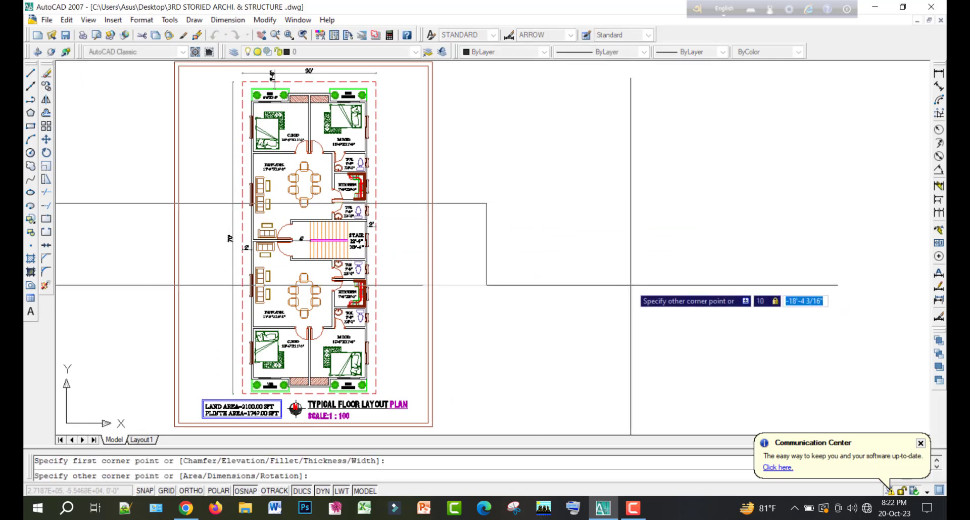
pyautogui.press('Return')
pyautogui.press('Escape')
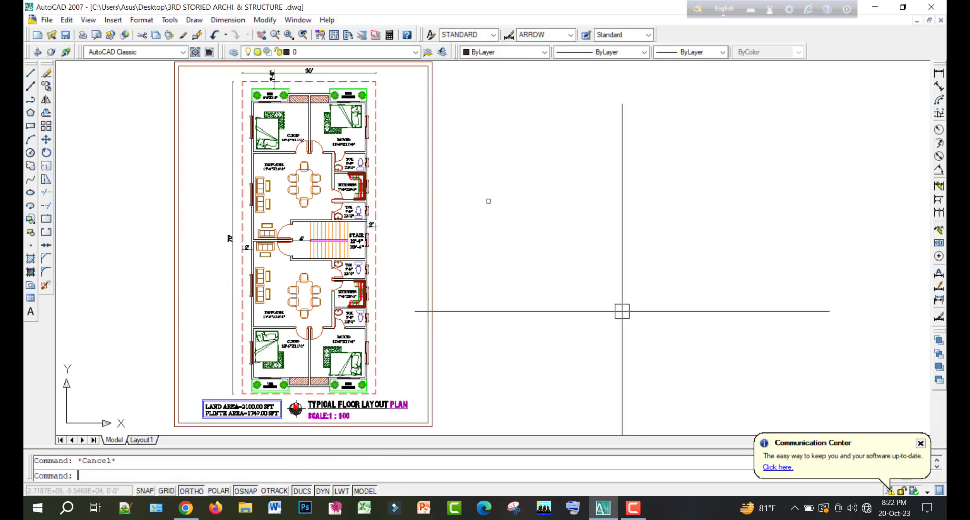
# Hatch the small rectangle with the ANSI31 pattern at scale 1, selecting the rectangle as the boundary
pyautogui.press('Return')
pyautogui.click(540, 132)
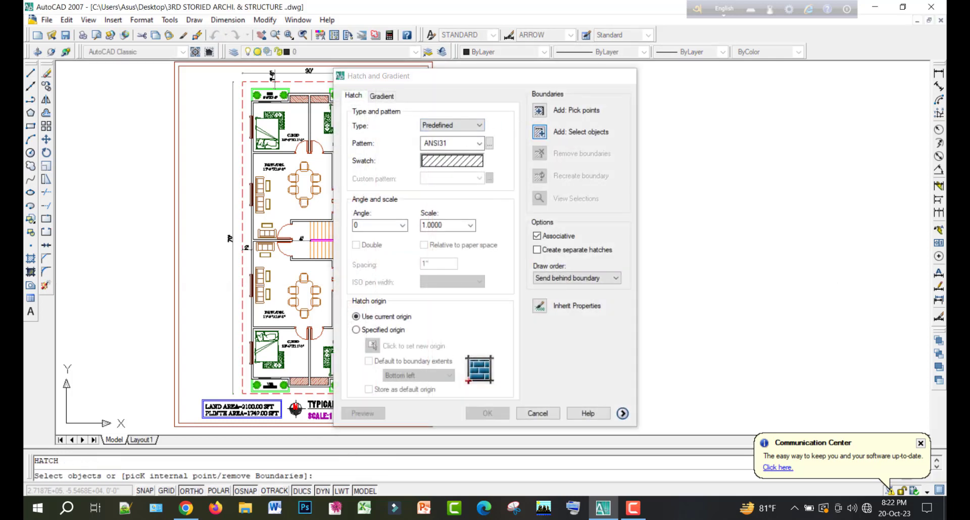
pyautogui.scroll(5, 481, 197)
pyautogui.press('Return')
pyautogui.click(487, 411)
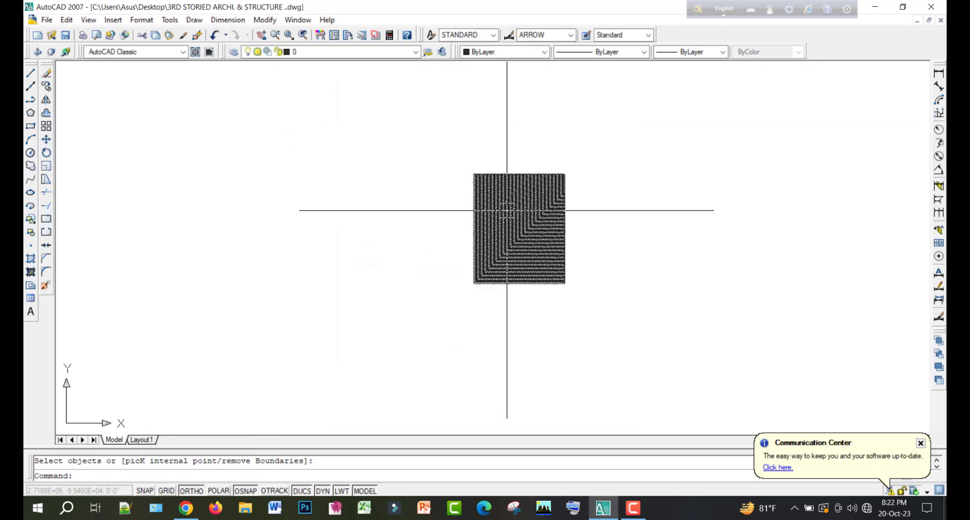
# Change the rectangle's hatch pattern to SOLID
pyautogui.doubleClick(520, 210)
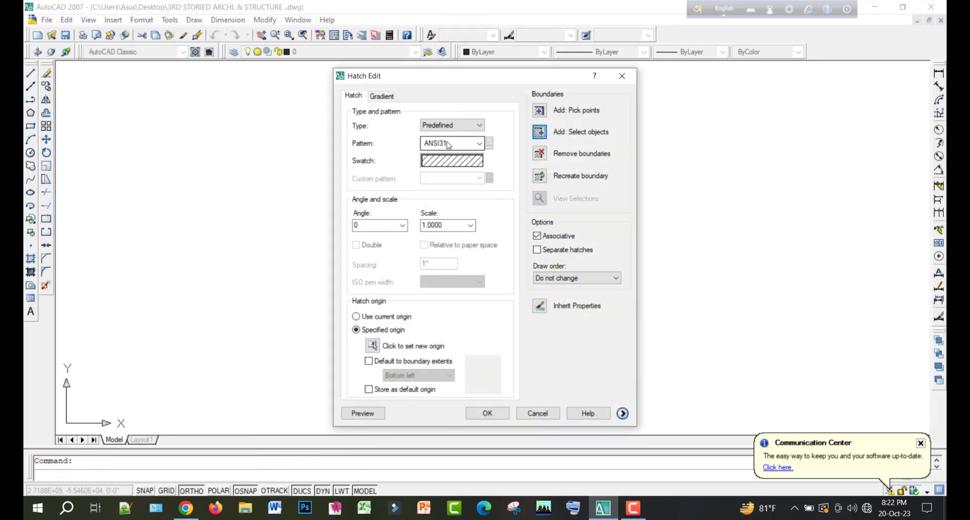
pyautogui.click(451, 159)
pyautogui.click(457, 144)
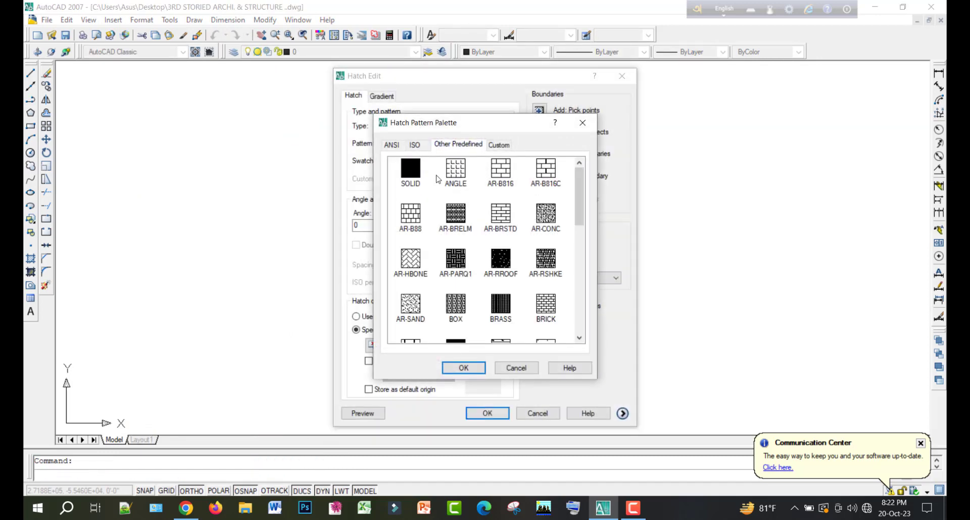
pyautogui.click(461, 368)
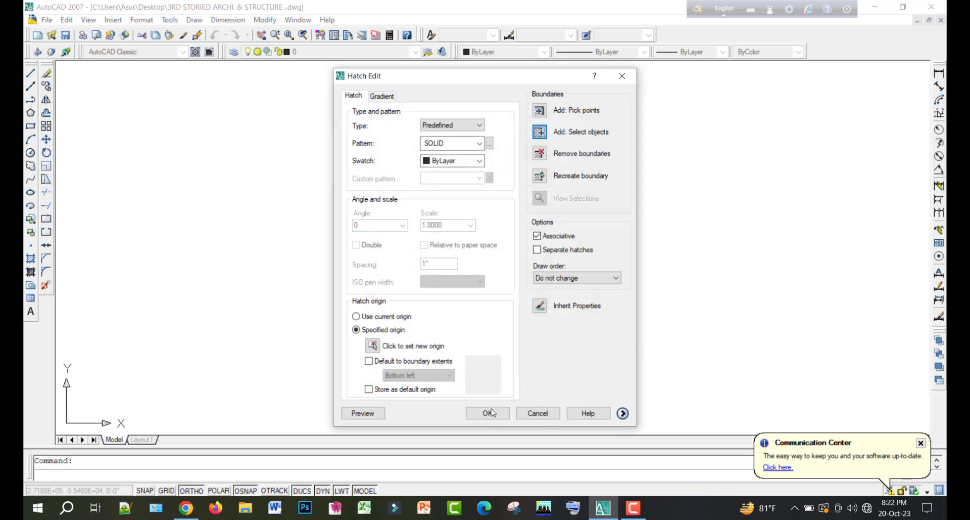
pyautogui.click(489, 413)
# Select the solid-filled rectangle with its hatch and set its colour to red
pyautogui.click(584, 320)
pyautogui.click(519, 231)
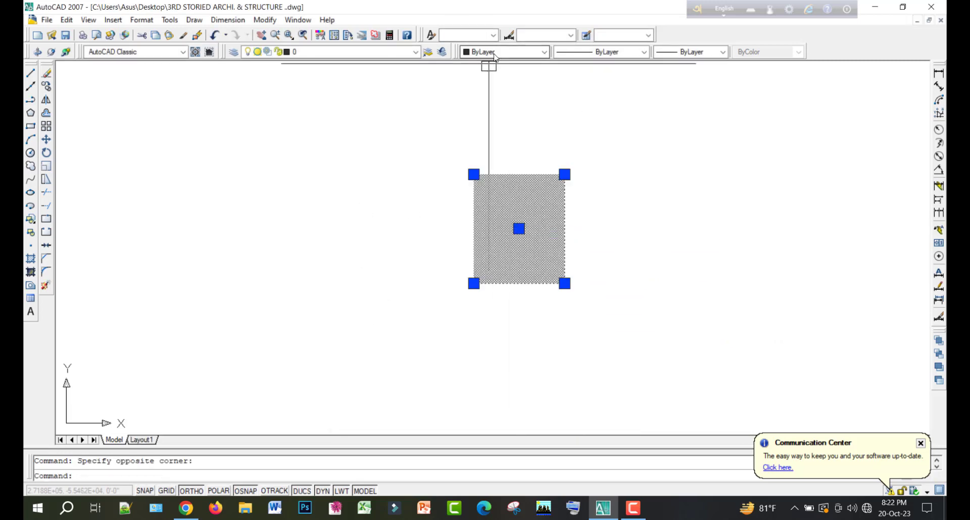
pyautogui.click(494, 53)
pyautogui.click(483, 85)
pyautogui.press('Escape')
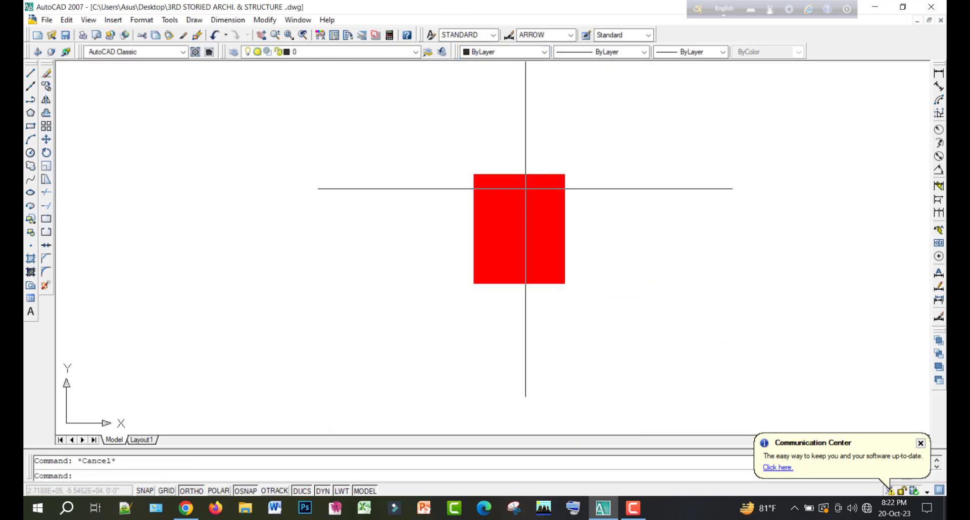
# Measure the width and height of the red solid rectangle with linear dimensions, without placing them
pyautogui.click(939, 73)
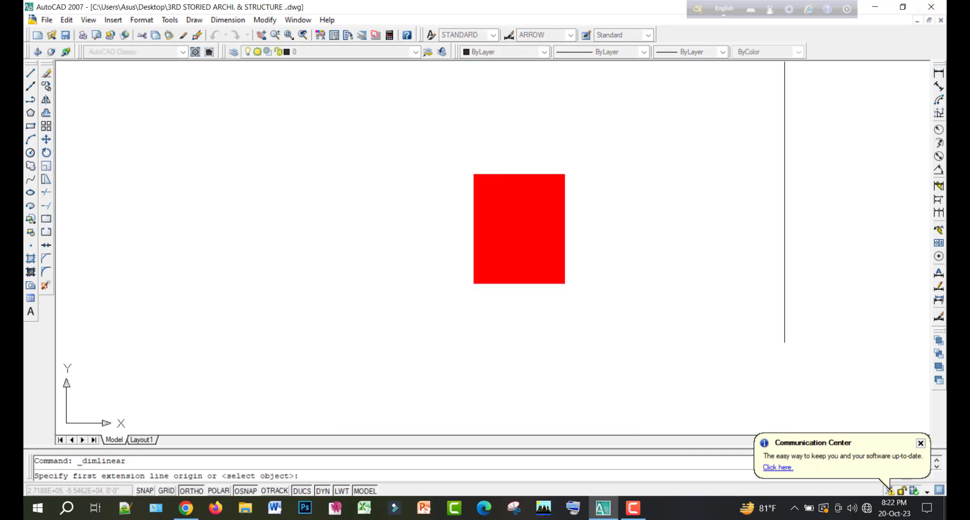
pyautogui.click(565, 174)
pyautogui.click(474, 174)
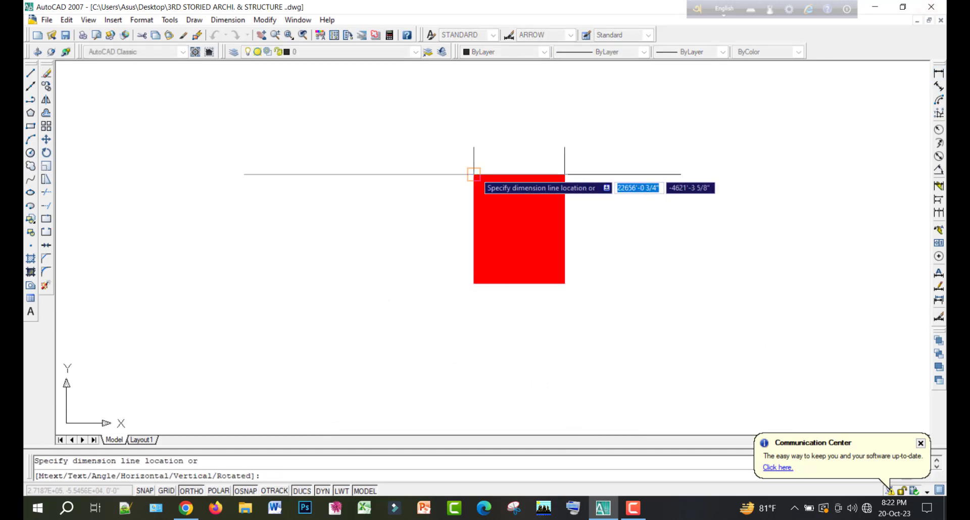
pyautogui.press('Escape')
pyautogui.press('space')
pyautogui.click(474, 174)
pyautogui.click(474, 283)
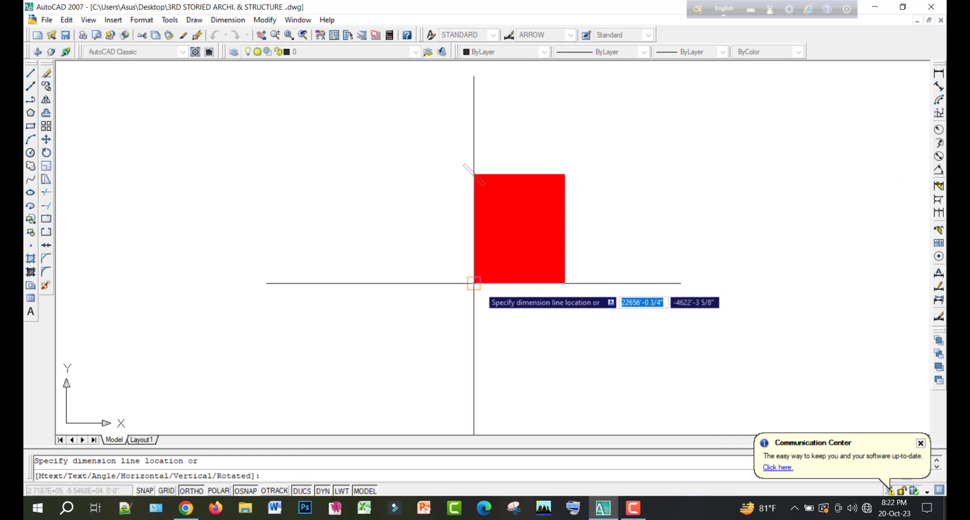
pyautogui.scroll(-5, 478, 281)
pyautogui.press('Escape')
# Make a block named dgfgdfg from the red rectangle and its hatch
pyautogui.click(440, 220)
pyautogui.click(571, 322)
pyautogui.write('b')
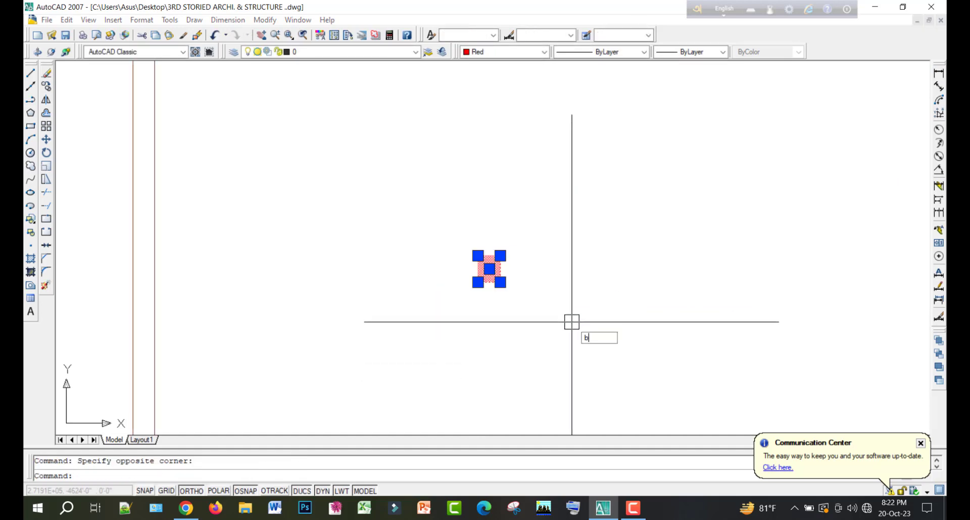
pyautogui.press('Return')
pyautogui.write('dgfgdfg')
pyautogui.click(463, 385)
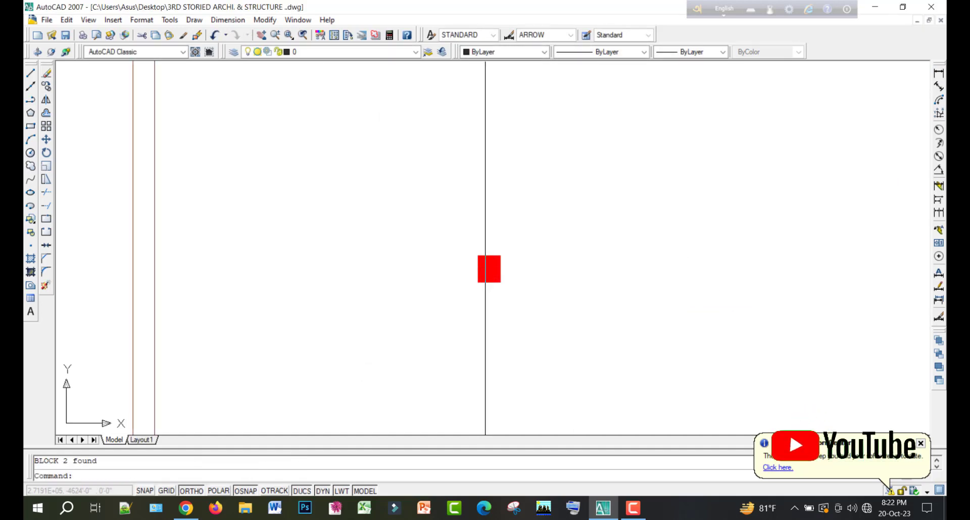
pyautogui.scroll(3, 494, 297)
pyautogui.write('m')
pyautogui.press('Return')
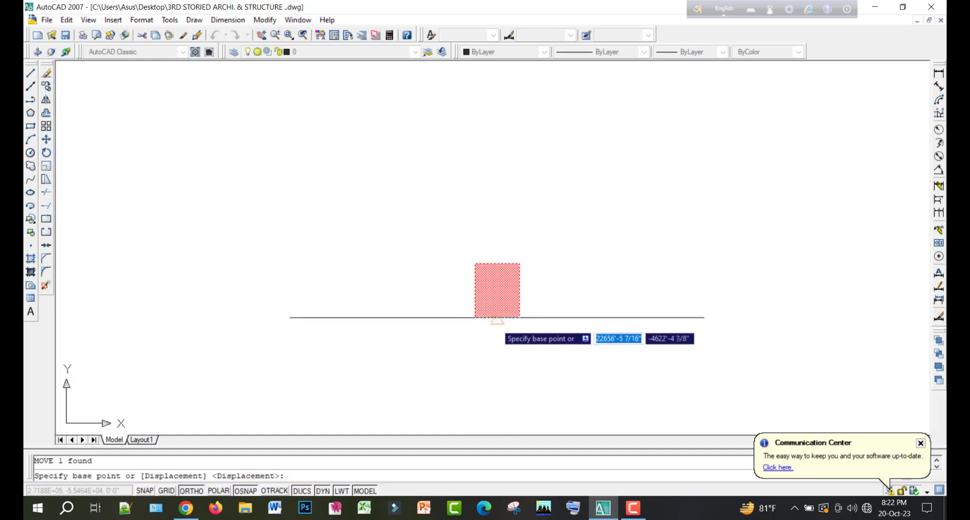
pyautogui.press('Escape')
pyautogui.press('Escape')
# Move the column block by its lower-left corner, with Ortho off, to C.BED's outer wall corner above the left veranda
pyautogui.click(498, 291)
pyautogui.write('m')
pyautogui.press('Return')
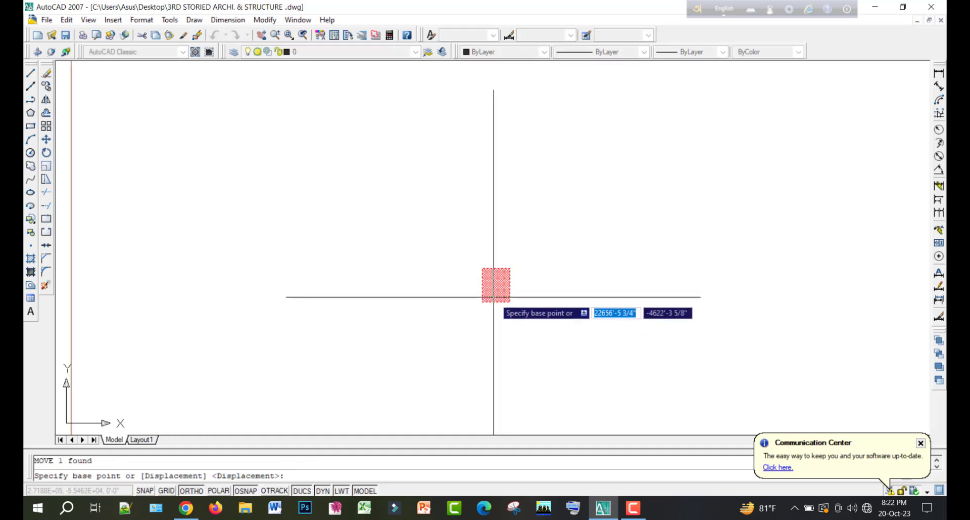
pyautogui.click(483, 303)
pyautogui.press('F8')
pyautogui.scroll(-6, 587, 173)
pyautogui.scroll(-2, 435, 333)
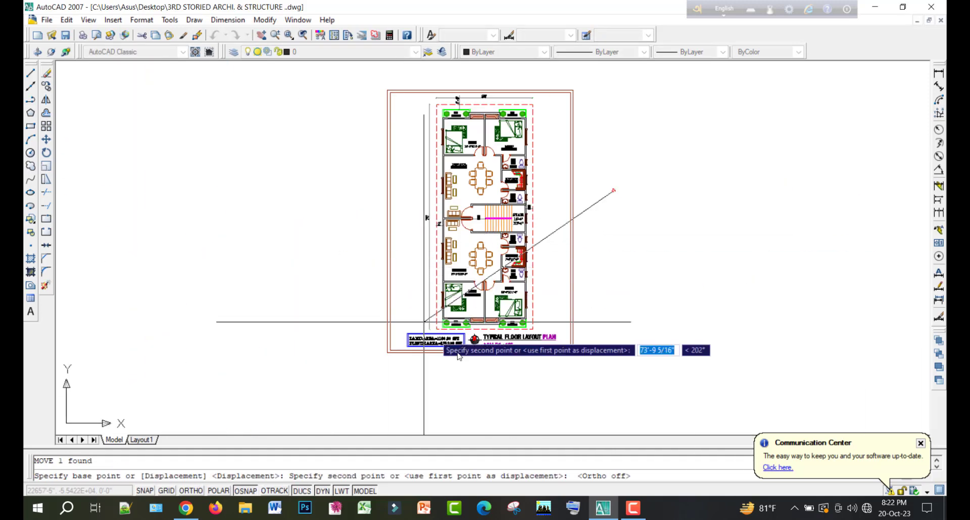
pyautogui.scroll(10, 470, 309)
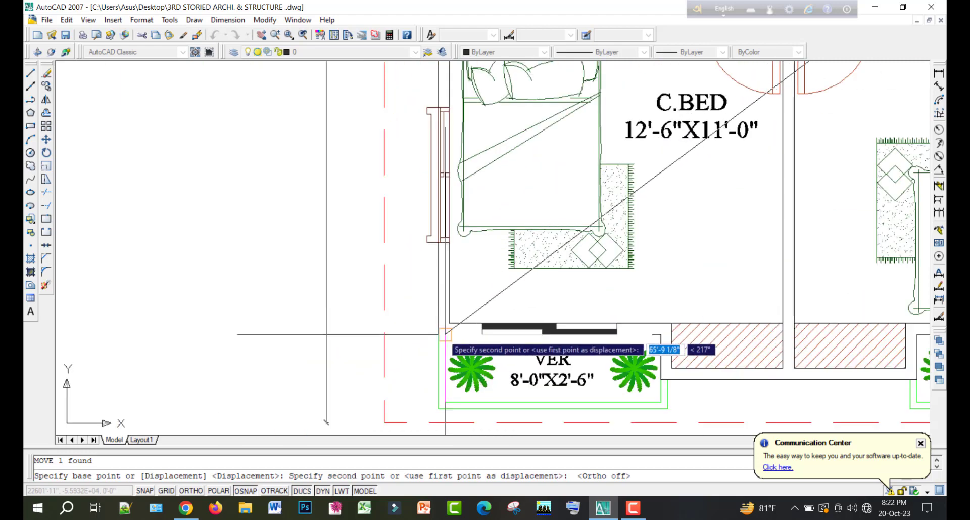
pyautogui.click(458, 320)
pyautogui.press('Escape')
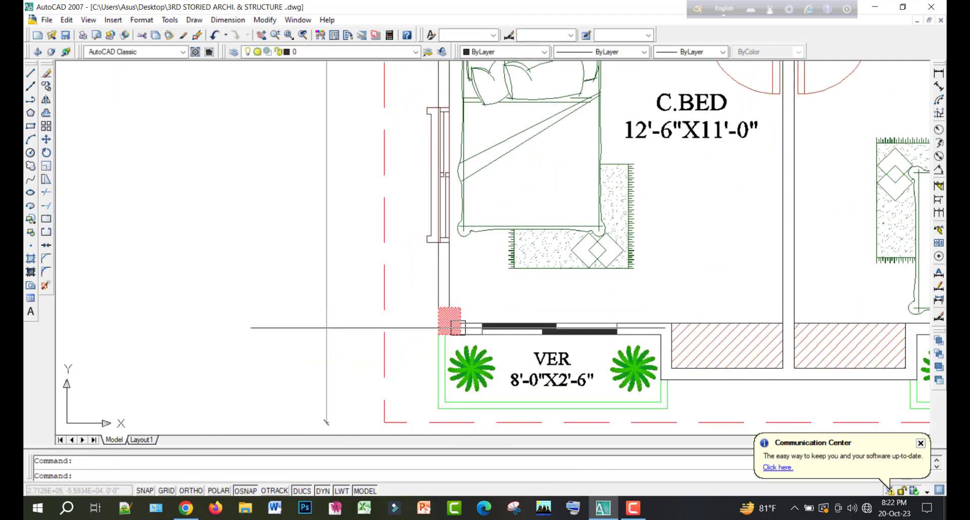
# Copy the column block by its lower-right corner to M.BED's outer corner above the right veranda
pyautogui.write('co')
pyautogui.press('Return')
pyautogui.click(459, 327)
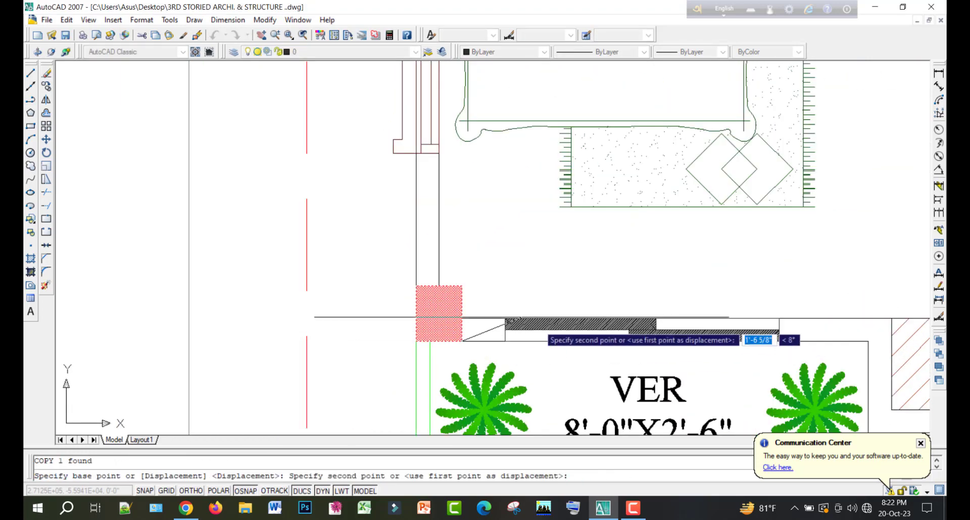
pyautogui.scroll(-3, 556, 349)
pyautogui.moveTo(556, 348); pyautogui.dragTo(146, 307, button='middle')
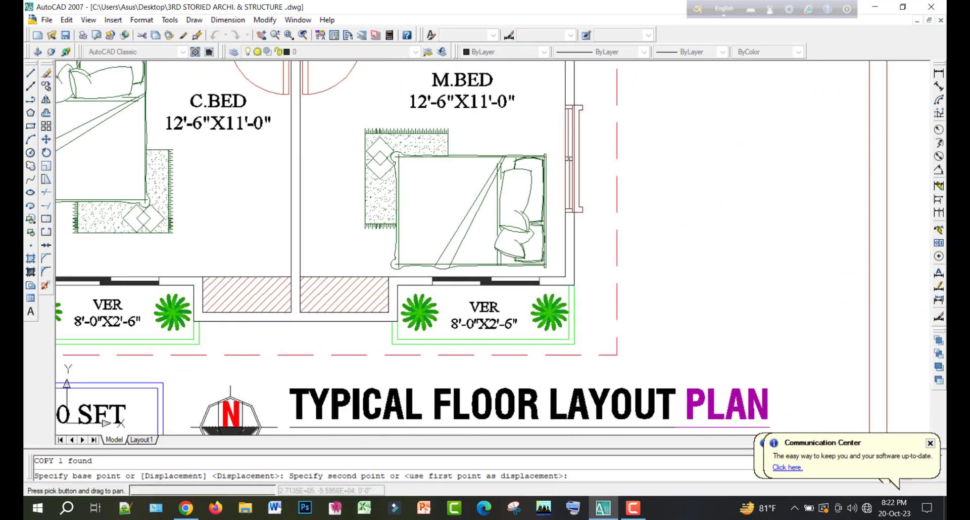
pyautogui.click(577, 284)
pyautogui.press('Escape')
# Copy the M.BED corner column across so it sits flush with the outer wall face, and delete the misplaced column
pyautogui.scroll(5, 576, 284)
pyautogui.click(535, 253)
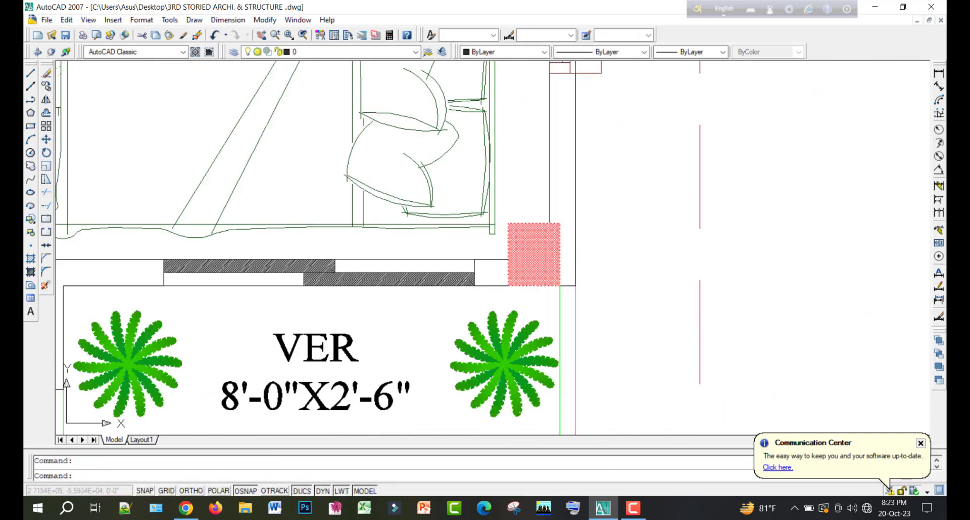
pyautogui.write('co')
pyautogui.press('Return')
pyautogui.click(560, 223)
pyautogui.click(575, 223)
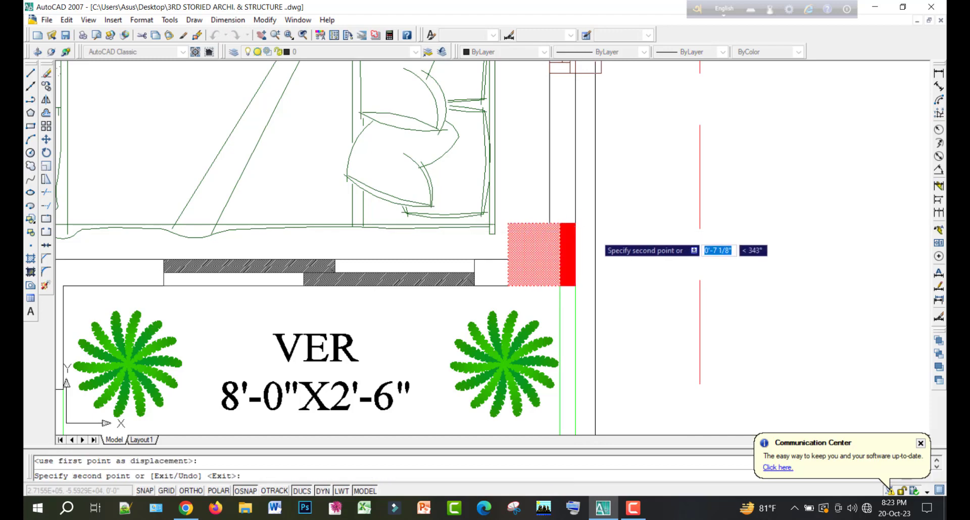
pyautogui.press('Return')
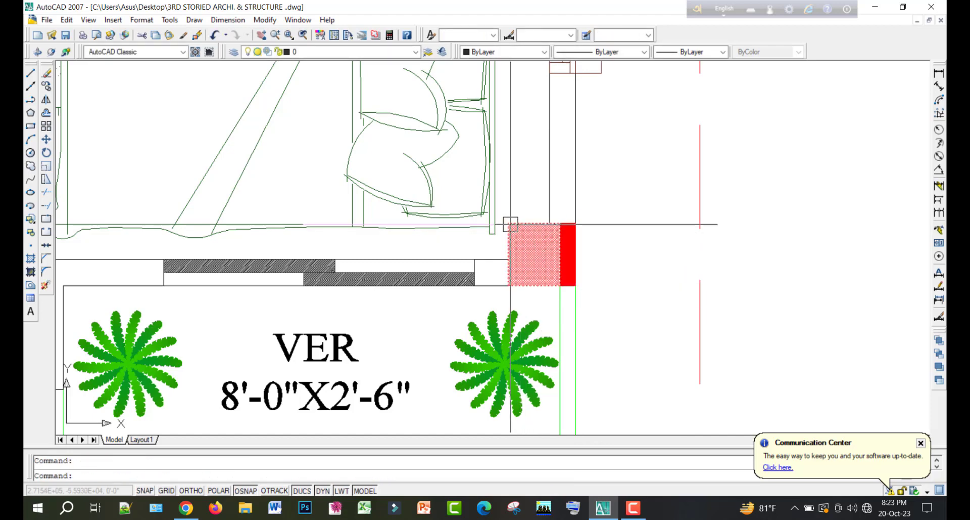
pyautogui.press('Delete')
pyautogui.scroll(-5, 510, 224)
pyautogui.press('Escape')
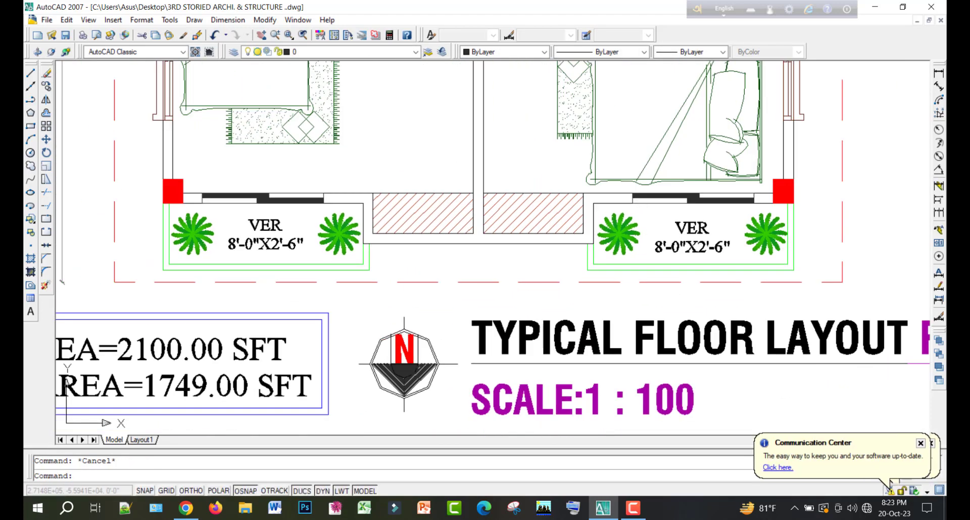
# Draw a horizontal construction line, with Ortho on, through the lower-right corner of the M.BED corner column
pyautogui.write('xl')
pyautogui.press('Return')
pyautogui.click(793, 212)
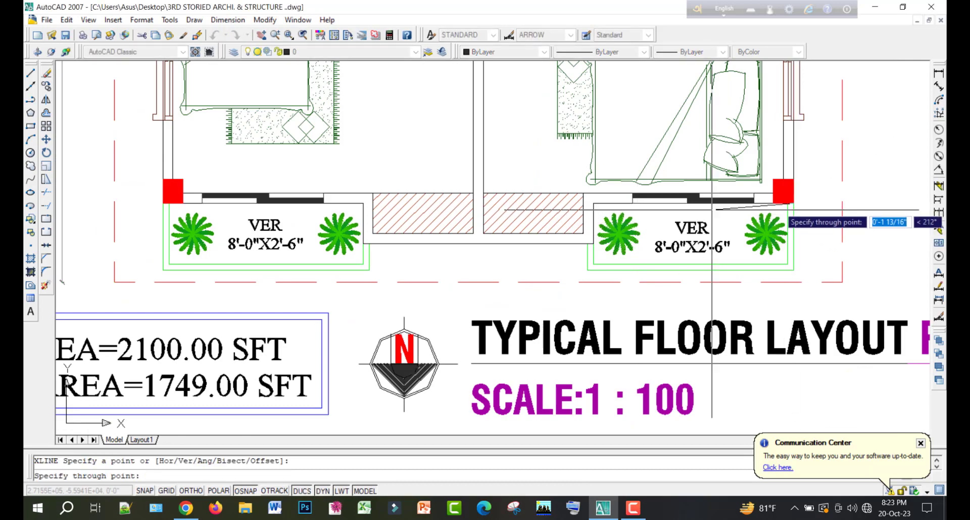
pyautogui.press('F8')
pyautogui.moveTo(479, 243); pyautogui.dragTo(762, 253, button='middle')
pyautogui.scroll(3, 397, 246)
pyautogui.moveTo(515, 217); pyautogui.dragTo(115, 274, button='middle')
pyautogui.scroll(-4, 179, 232)
pyautogui.click(685, 240)
pyautogui.press('Escape')
pyautogui.scroll(5, 642, 241)
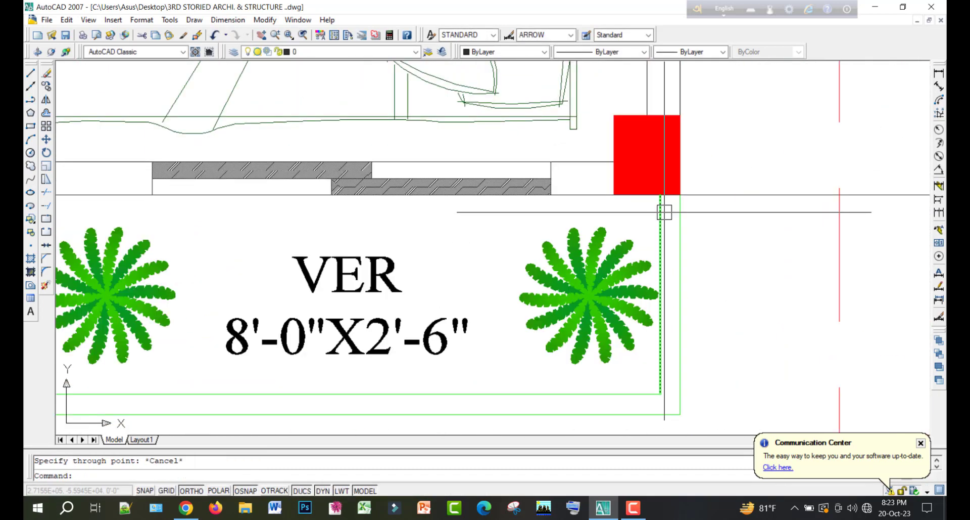
# Copy the M.BED corner column along the construction line to the right face of the wall between C.BED and M.BED
pyautogui.scroll(-2, 664, 210)
pyautogui.moveTo(663, 195); pyautogui.dragTo(693, 217, button='middle')
pyautogui.scroll(-6, 687, 256)
pyautogui.scroll(5, 683, 264)
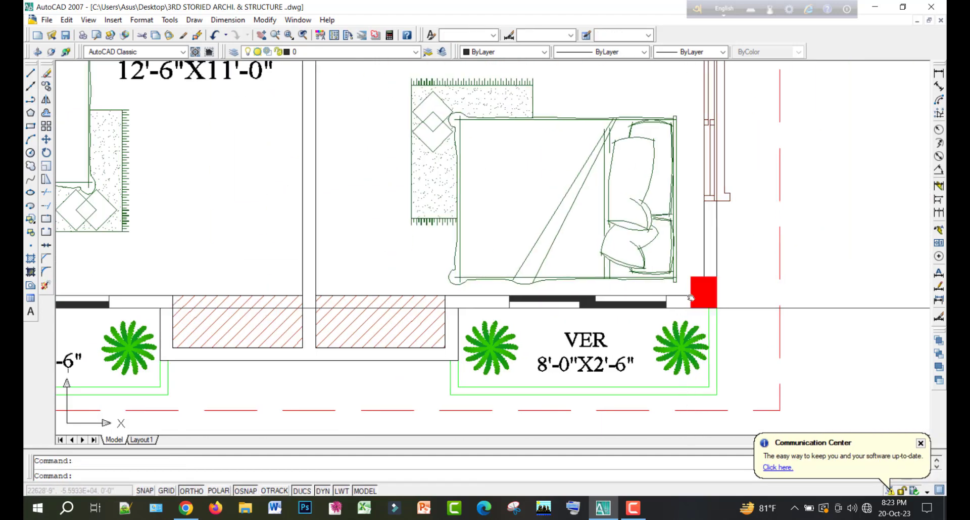
pyautogui.click(690, 273)
pyautogui.write('co')
pyautogui.press('Return')
pyautogui.scroll(3, 708, 310)
pyautogui.click(725, 299)
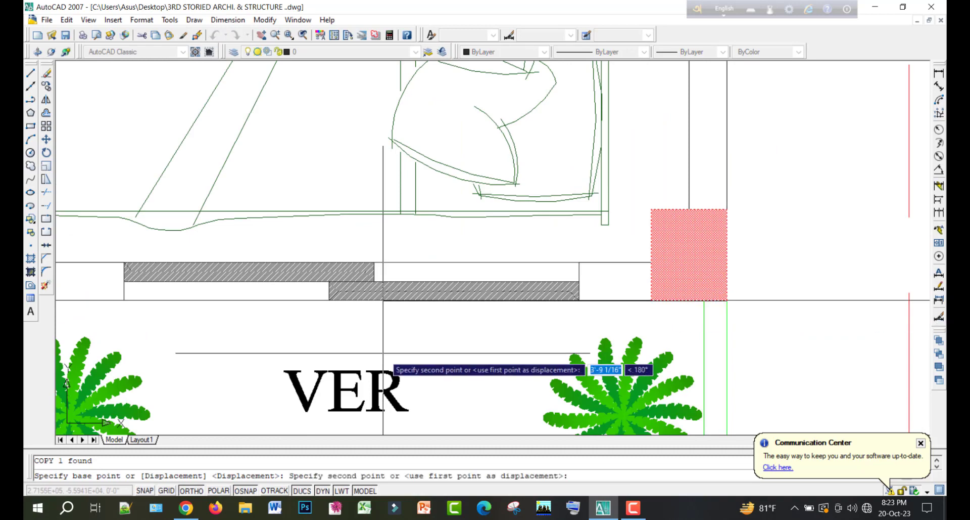
pyautogui.scroll(2, 386, 358)
pyautogui.moveTo(315, 300); pyautogui.dragTo(729, 301, button='middle')
pyautogui.scroll(3, 336, 245)
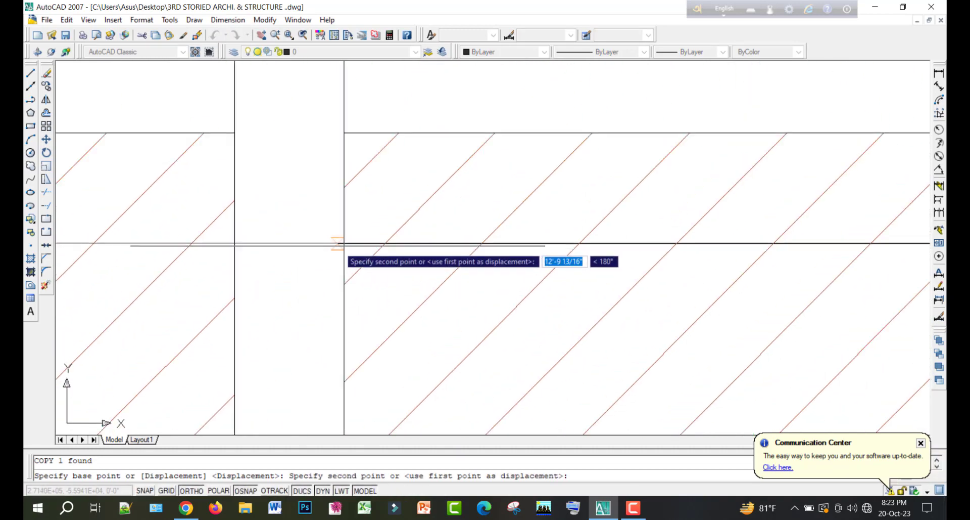
pyautogui.click(343, 243)
pyautogui.press('Escape')
pyautogui.scroll(-8, 372, 243)
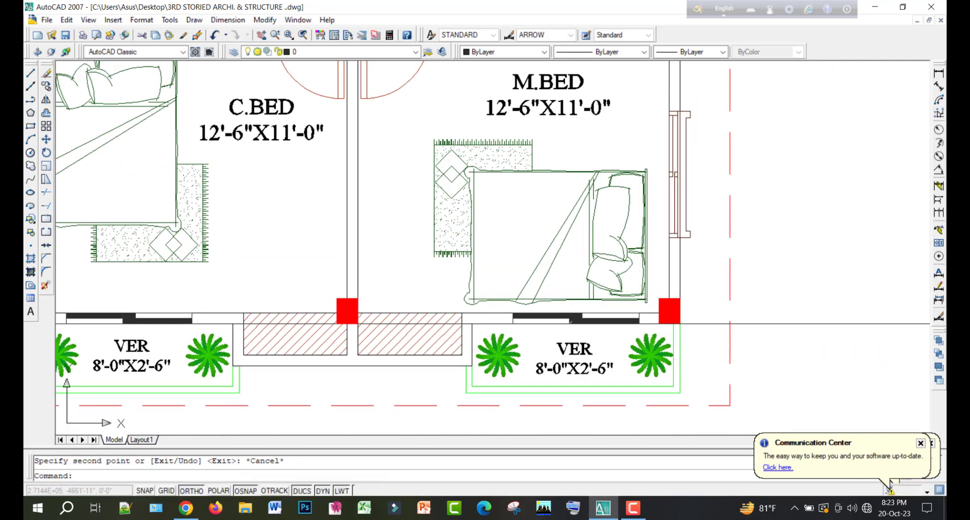
# Measure the clear distances between the left, middle and right columns along the veranda wall with linear dimensions
pyautogui.scroll(3, 431, 235)
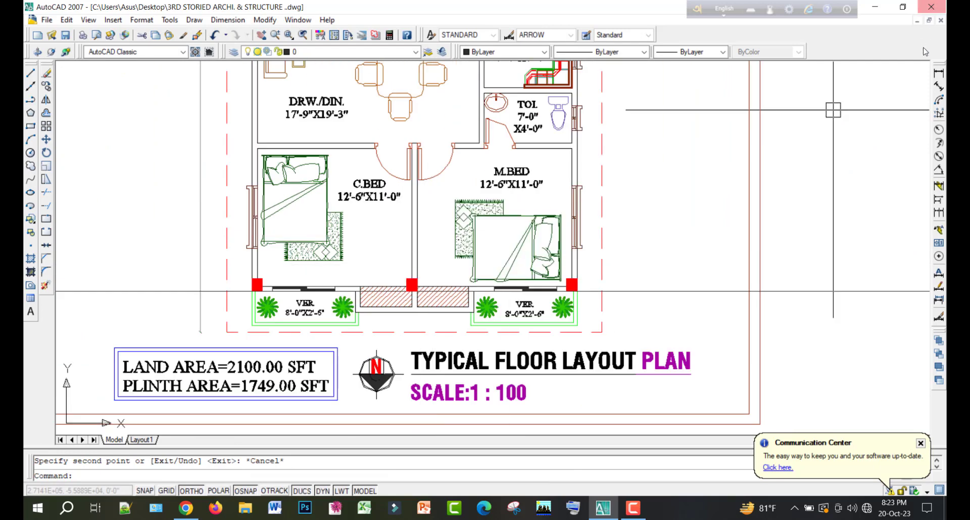
pyautogui.click(939, 74)
pyautogui.scroll(3, 294, 280)
pyautogui.click(276, 281)
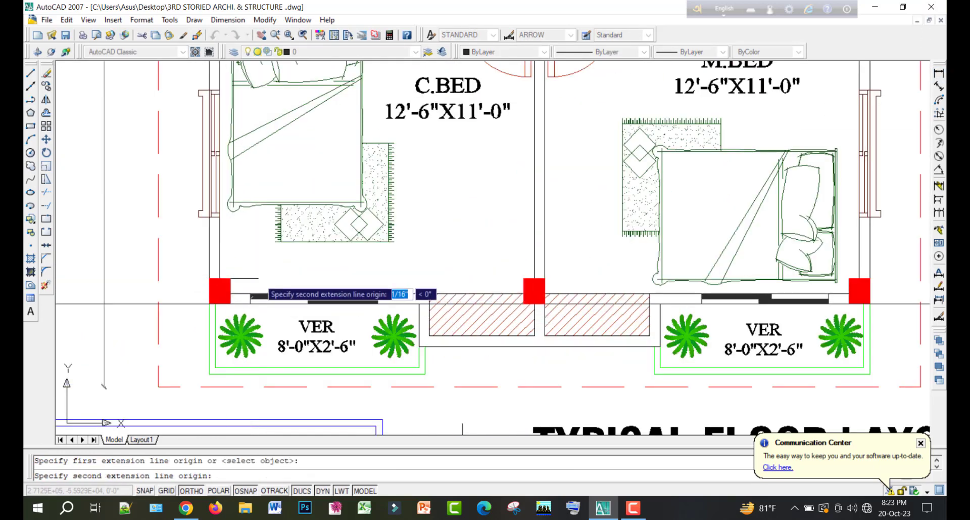
pyautogui.click(532, 279)
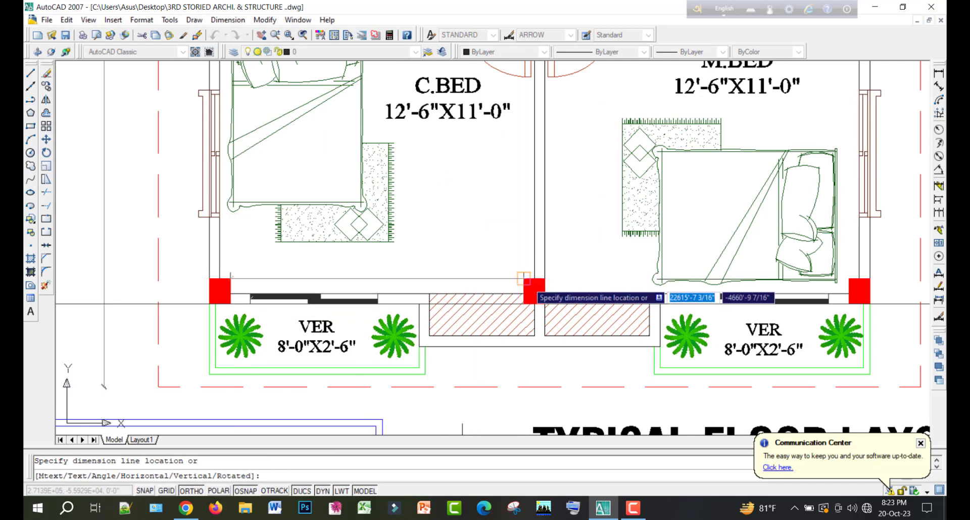
pyautogui.click(563, 278)
pyautogui.press('Return')
pyautogui.click(859, 278)
pyautogui.click(850, 278)
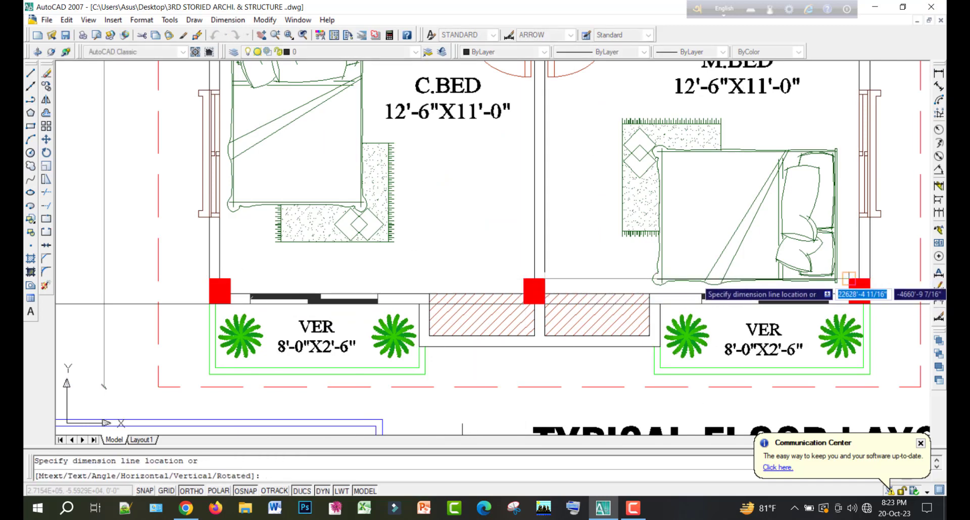
pyautogui.press('Escape')
pyautogui.scroll(-2, 545, 294)
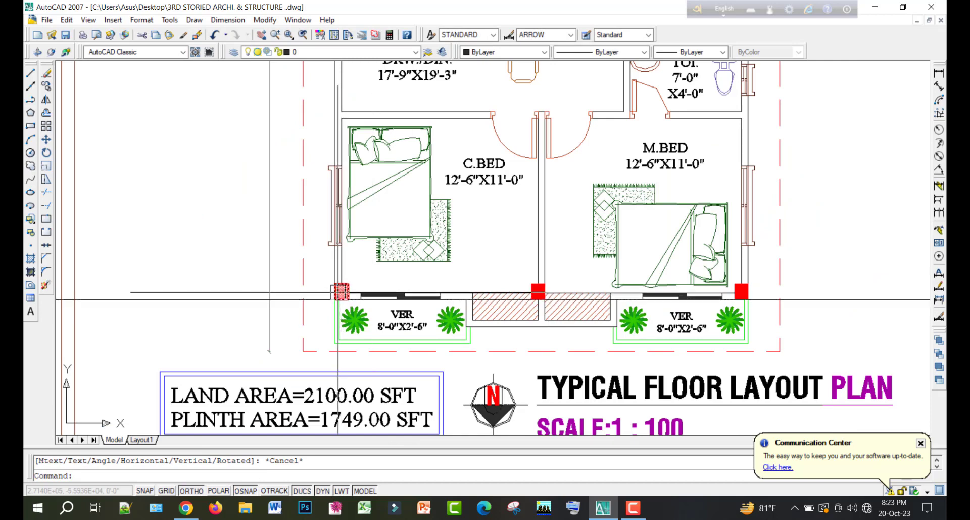
# Copy the three veranda-side columns up to the wall line between DRW./DIN. and the bedrooms
pyautogui.click(340, 292)
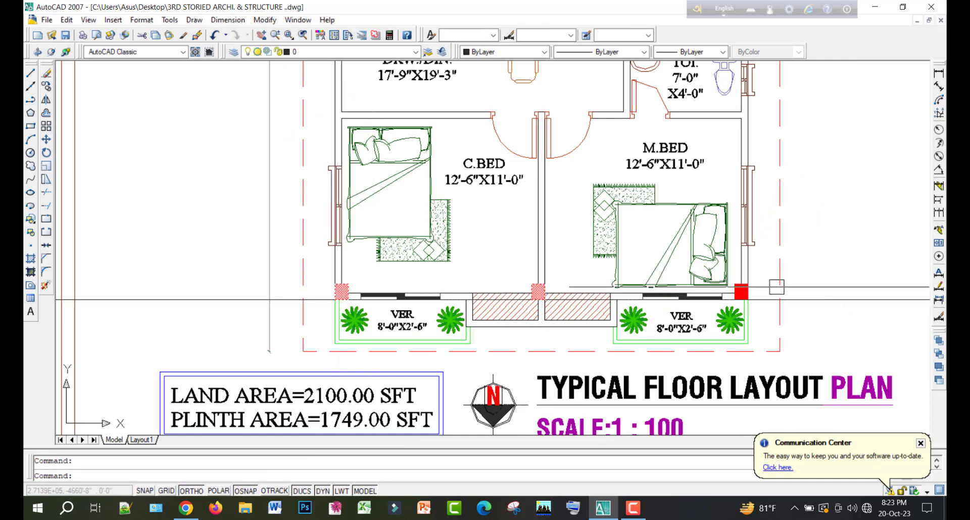
pyautogui.moveTo(749, 299); pyautogui.dragTo(755, 328, button='middle')
pyautogui.write('co')
pyautogui.press('Return')
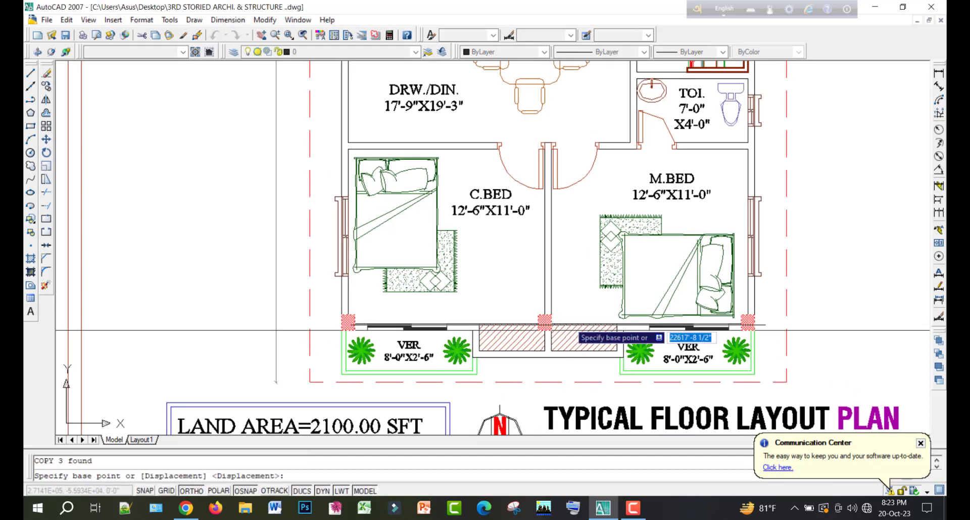
pyautogui.scroll(5, 346, 329)
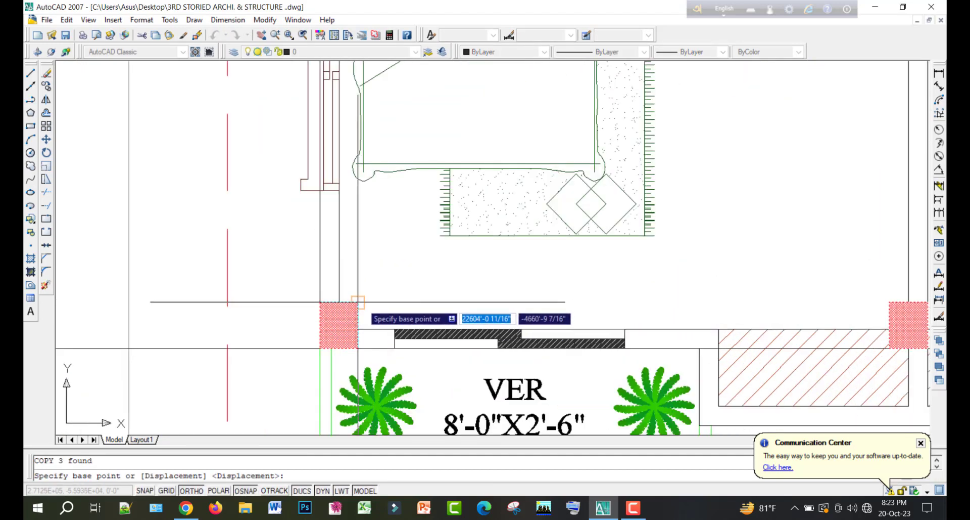
pyautogui.click(358, 301)
pyautogui.scroll(-4, 363, 219)
pyautogui.moveTo(375, 78); pyautogui.dragTo(384, 289, button='middle')
pyautogui.scroll(5, 382, 291)
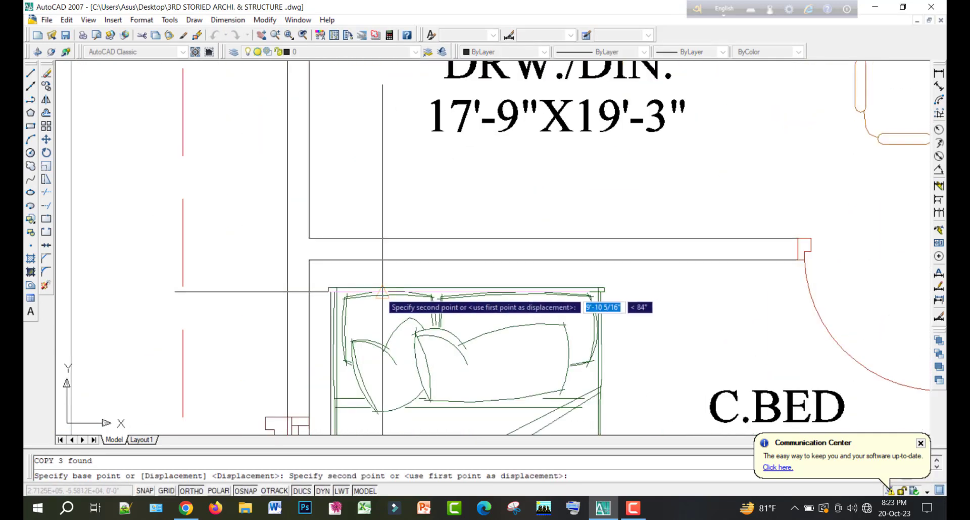
pyautogui.click(330, 238)
pyautogui.press('Escape')
pyautogui.scroll(-2, 336, 236)
pyautogui.scroll(-4, 335, 236)
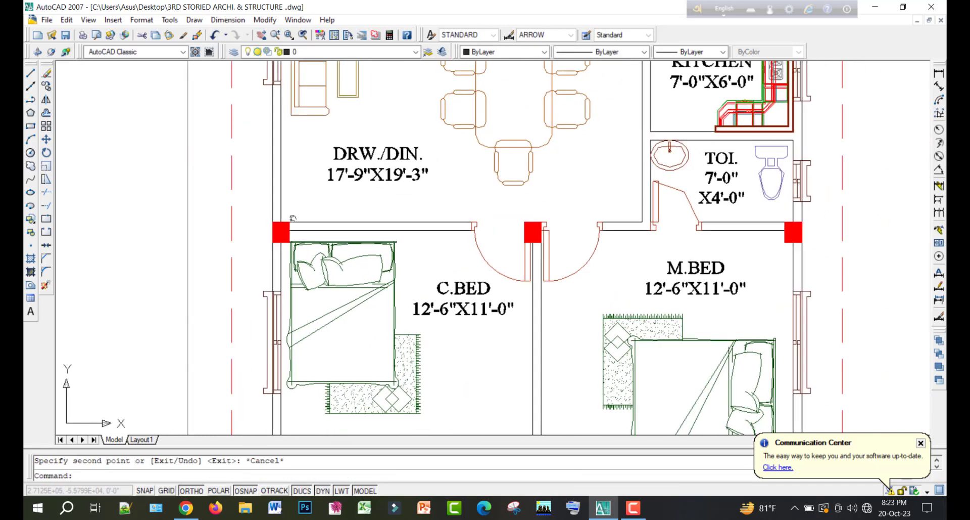
# Copy the three columns from the lower bedroom wall line up to the wall between the stair and the lower flat
pyautogui.moveTo(448, 123); pyautogui.dragTo(435, 228, button='middle')
pyautogui.scroll(-2, 434, 228)
pyautogui.scroll(2, 512, 283)
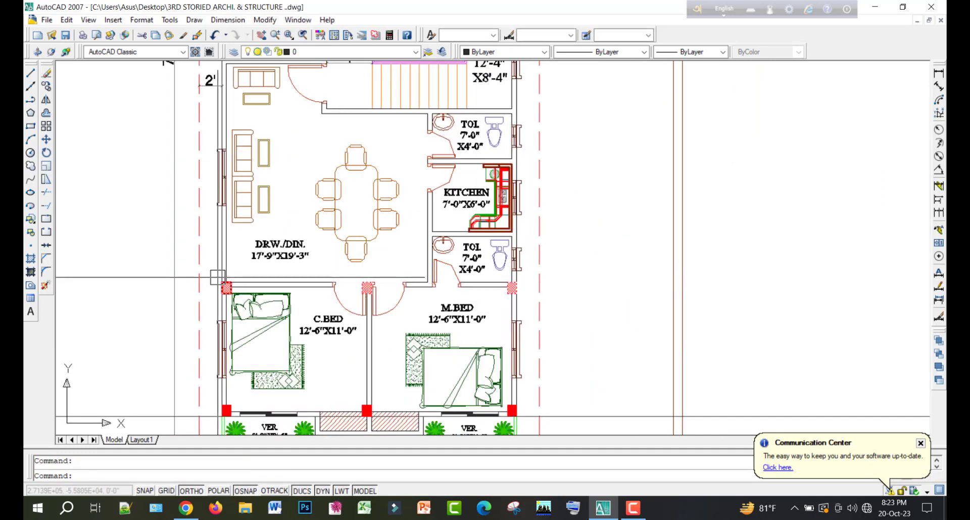
pyautogui.moveTo(270, 293); pyautogui.dragTo(307, 302, button='middle')
pyautogui.write('o')
pyautogui.press('Return')
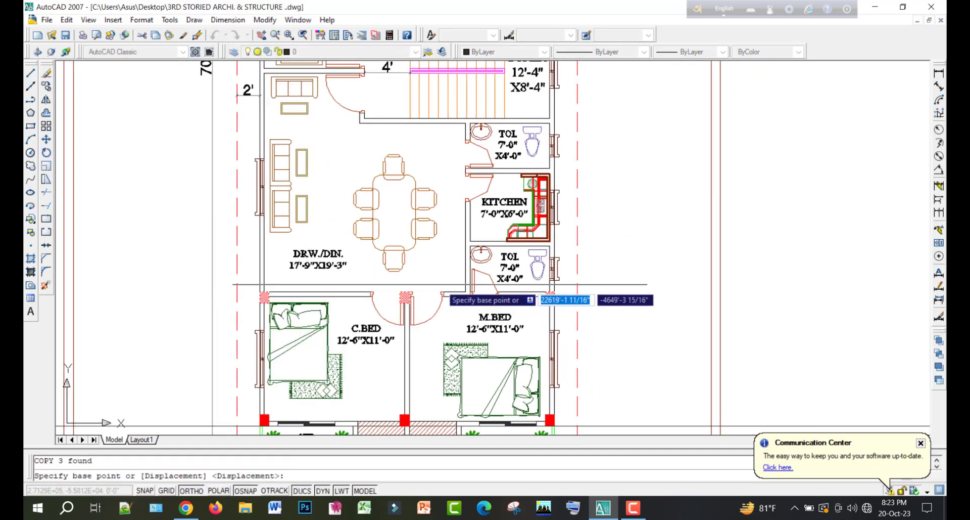
pyautogui.scroll(8, 424, 288)
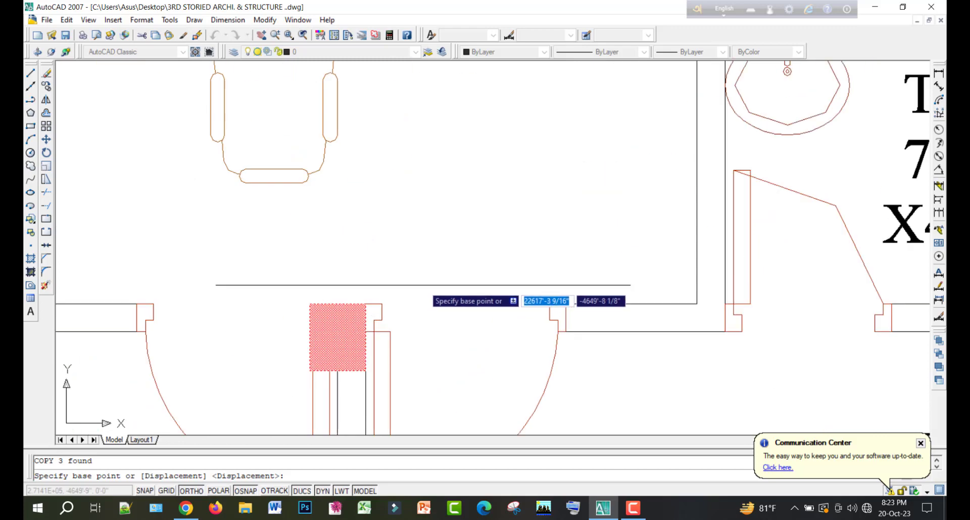
pyautogui.click(372, 307)
pyautogui.scroll(-8, 371, 308)
pyautogui.scroll(2, 364, 272)
pyautogui.scroll(10, 365, 272)
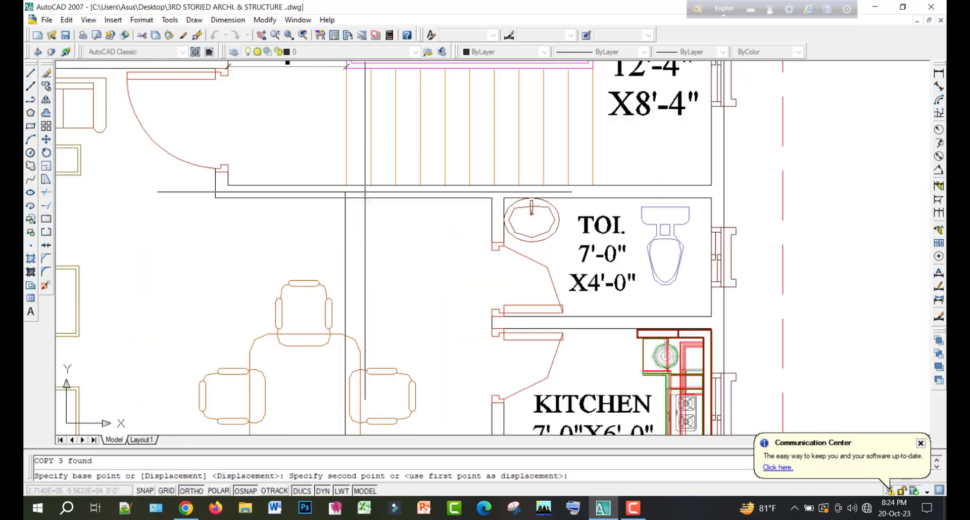
pyautogui.click(298, 255)
pyautogui.press('Escape')
pyautogui.scroll(-8, 418, 181)
pyautogui.scroll(1, 418, 180)
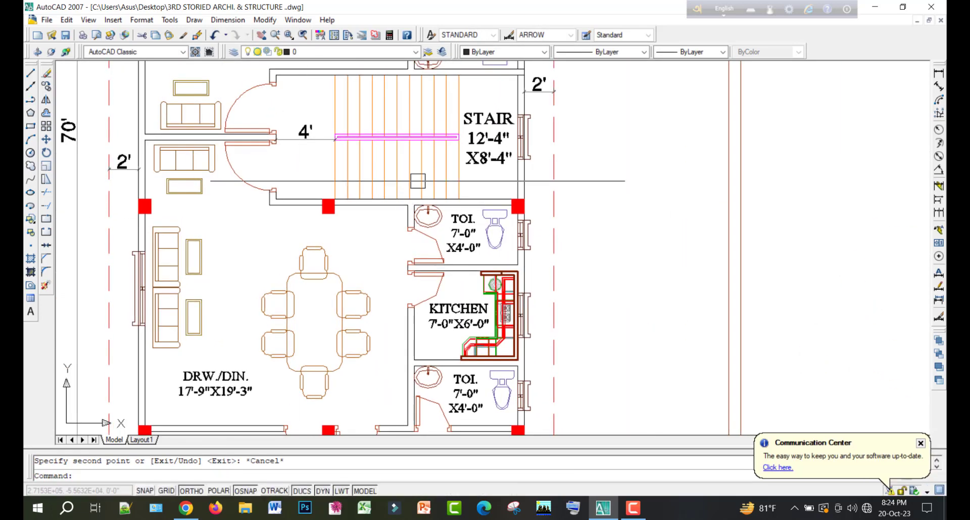
pyautogui.scroll(5, 524, 199)
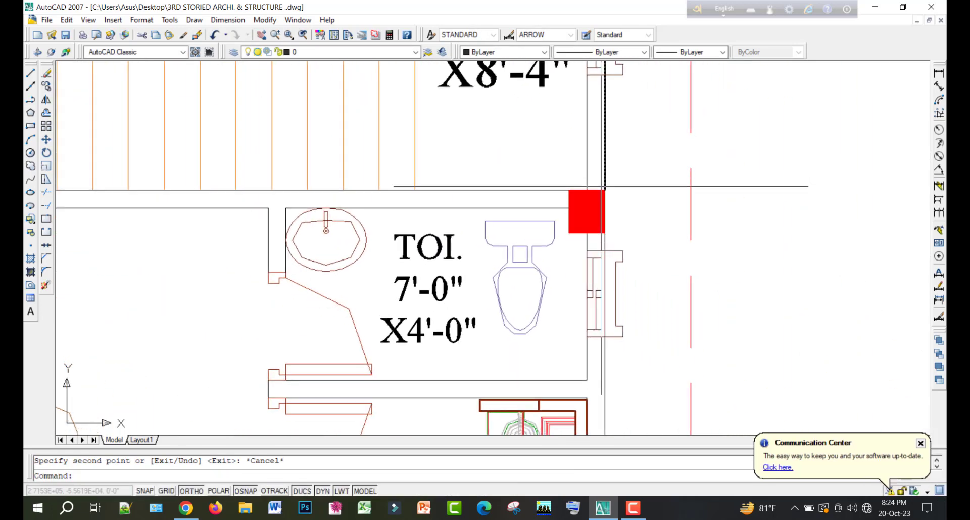
pyautogui.scroll(3, 509, 193)
pyautogui.click(574, 198)
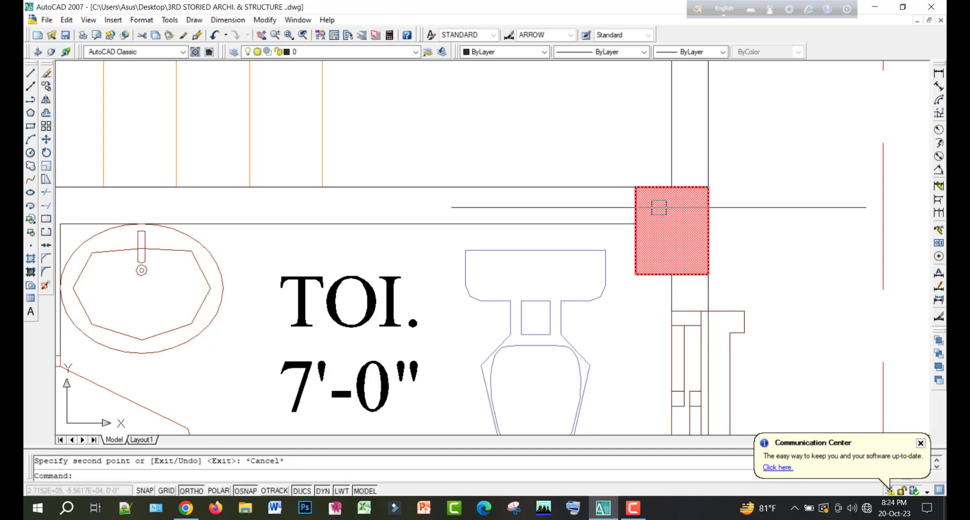
pyautogui.press('Escape')
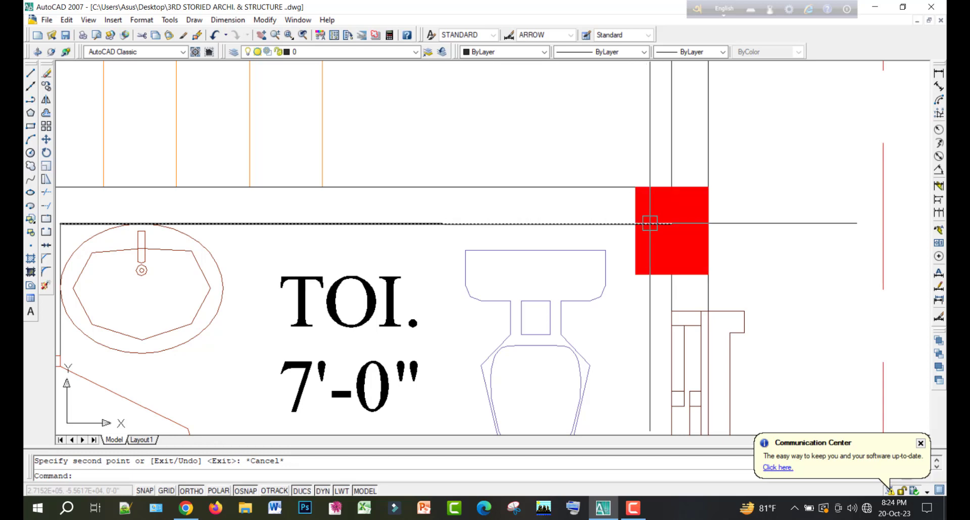
pyautogui.scroll(-4, 659, 230)
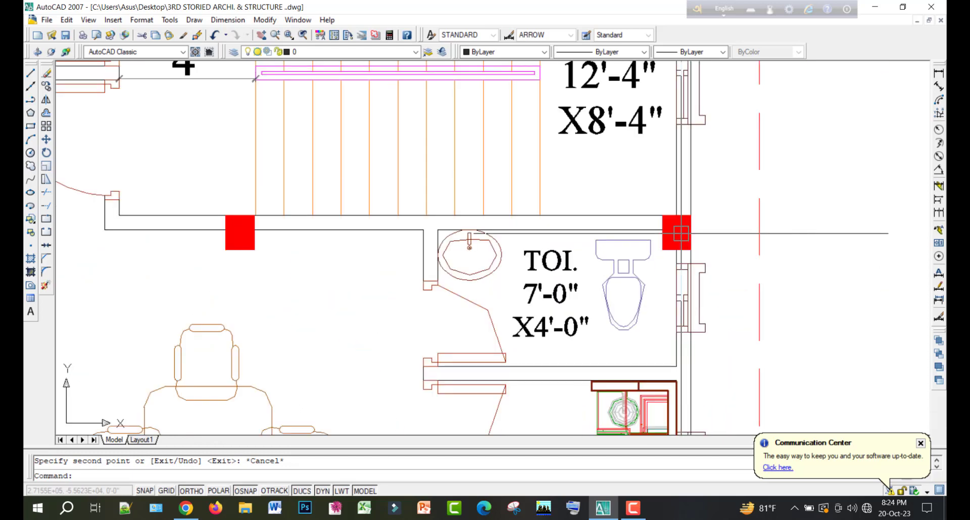
# Copy the three lower stair-wall columns by their bottom corner to the lower edge of the wall on the stair's upper side
pyautogui.scroll(-4, 681, 233)
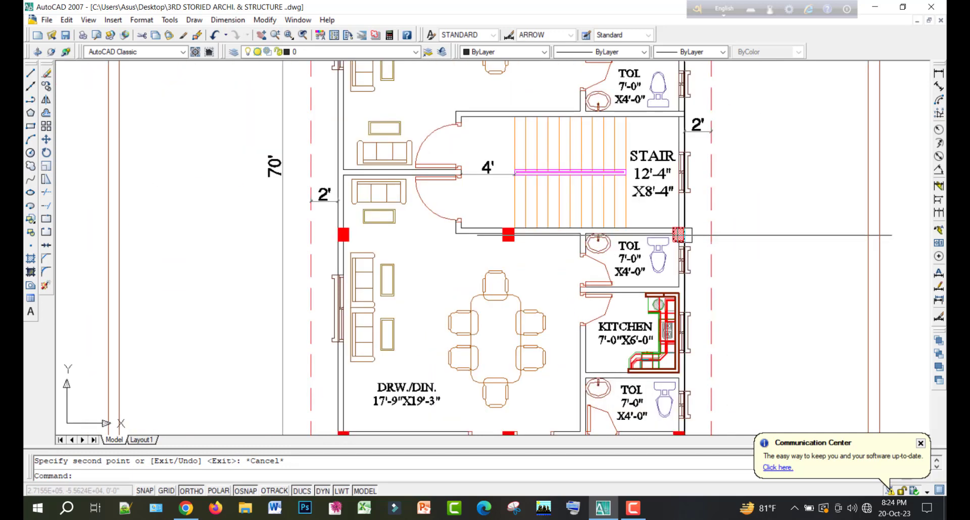
pyautogui.scroll(-4, 679, 234)
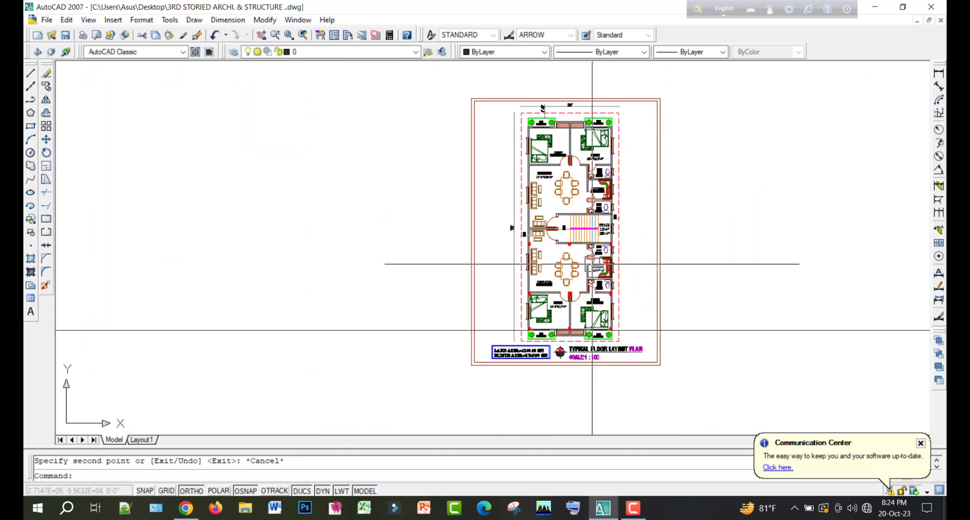
pyautogui.scroll(6, 589, 329)
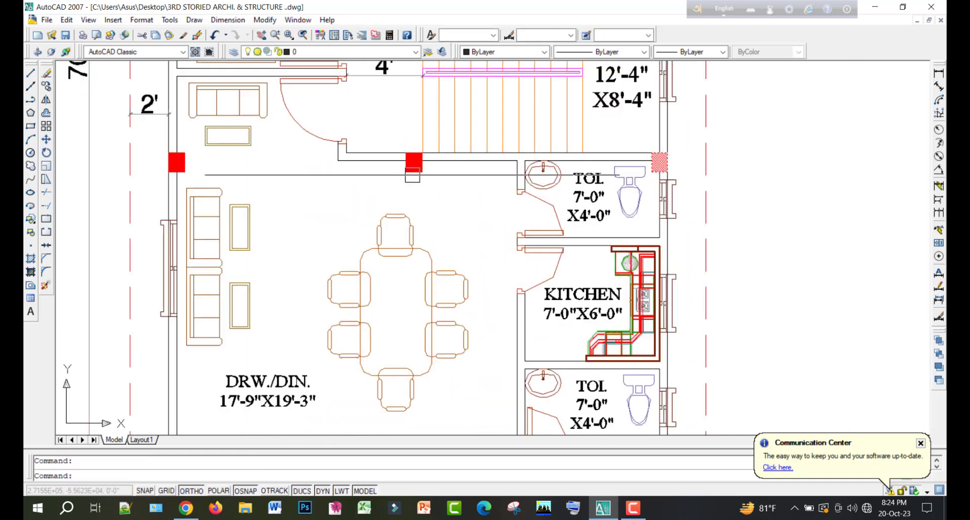
pyautogui.moveTo(185, 164); pyautogui.dragTo(186, 198, button='middle')
pyautogui.write('co')
pyautogui.press('Return')
pyautogui.scroll(4, 439, 194)
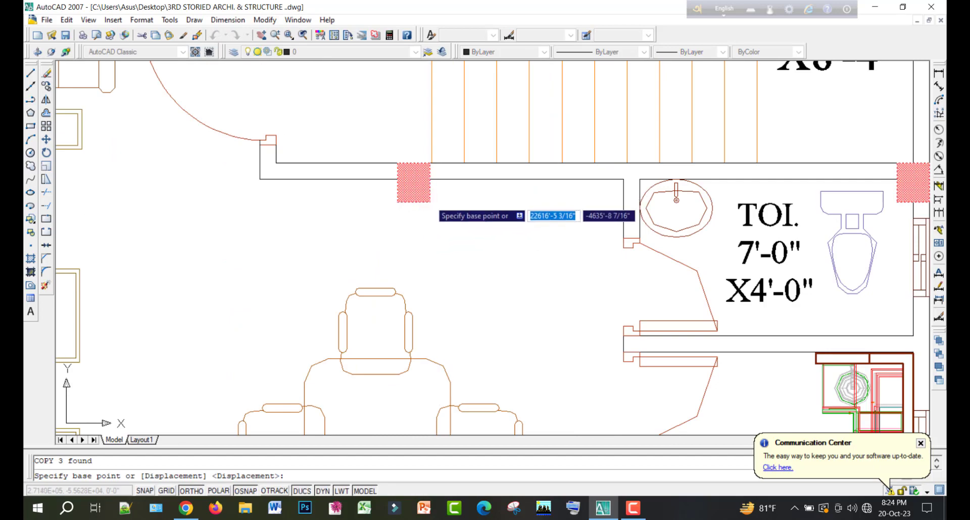
pyautogui.click(430, 201)
pyautogui.scroll(-4, 435, 131)
pyautogui.moveTo(435, 115); pyautogui.dragTo(427, 323, button='middle')
pyautogui.scroll(6, 426, 227)
pyautogui.scroll(5, 420, 207)
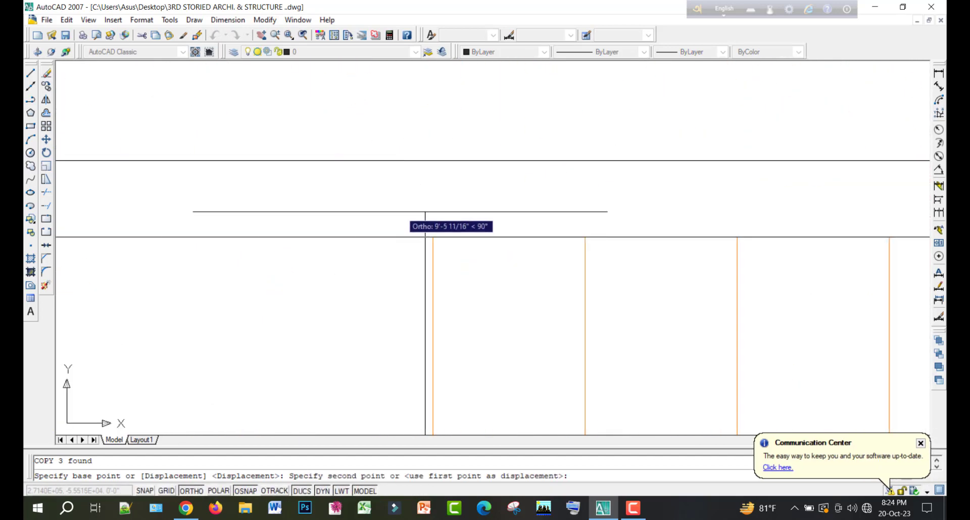
pyautogui.click(426, 234)
pyautogui.press('Escape')
pyautogui.scroll(-8, 431, 162)
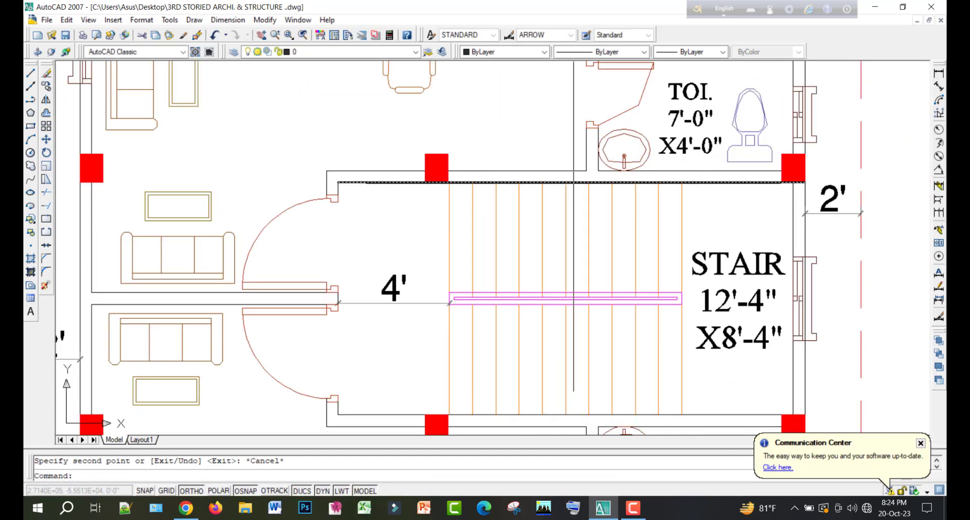
# Try to copy the upper stair-wall columns to the upper bedroom wall line, using the middle column's lower-left corner as base point
pyautogui.scroll(-2, 606, 185)
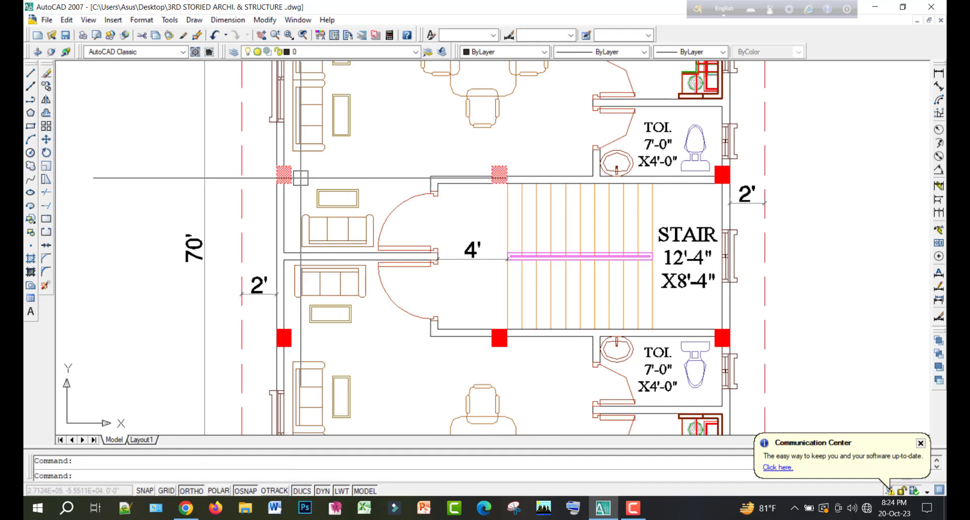
pyautogui.scroll(-3, 408, 159)
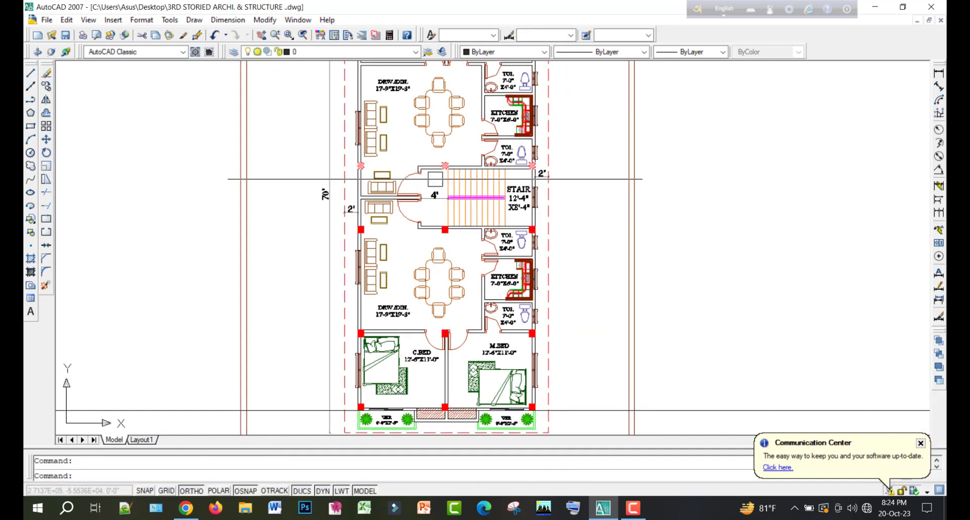
pyautogui.write('co')
pyautogui.press('Return')
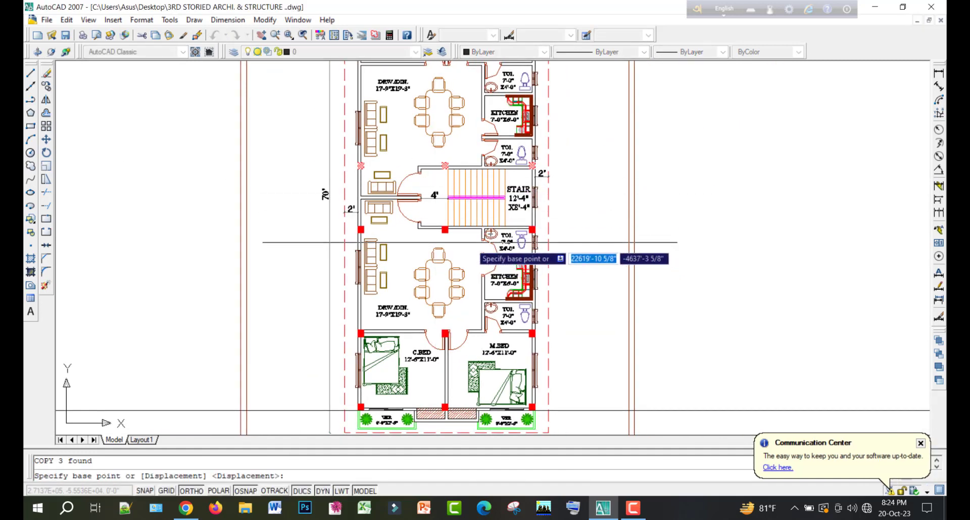
pyautogui.scroll(10, 448, 196)
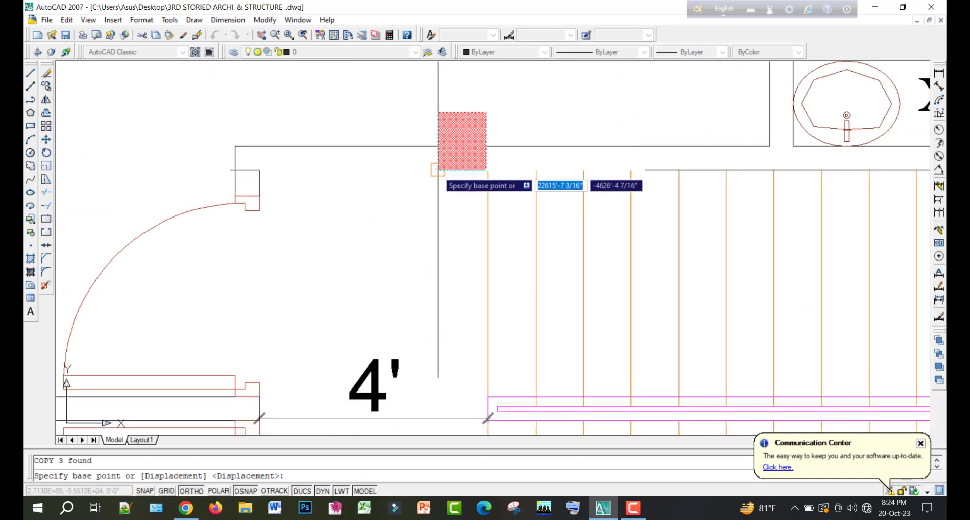
pyautogui.scroll(-8, 438, 199)
pyautogui.scroll(10, 450, 176)
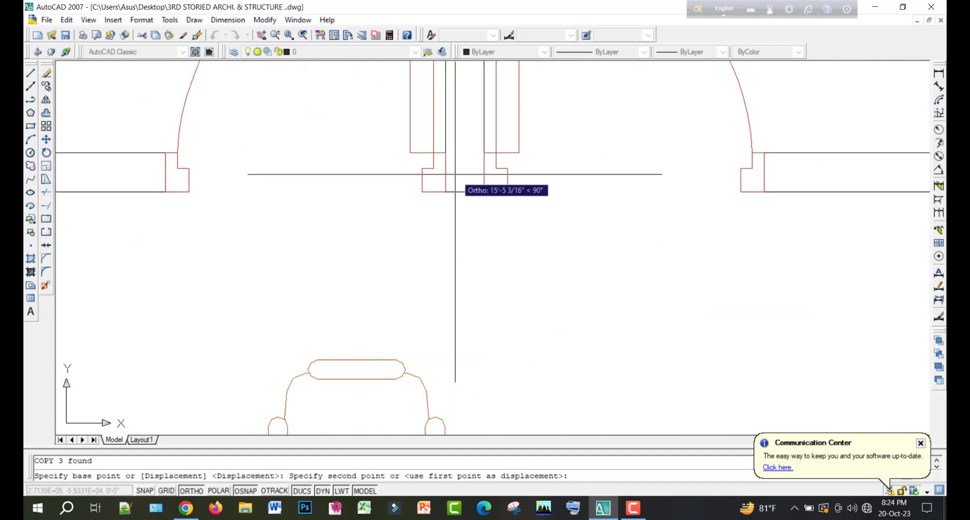
pyautogui.scroll(3, 411, 191)
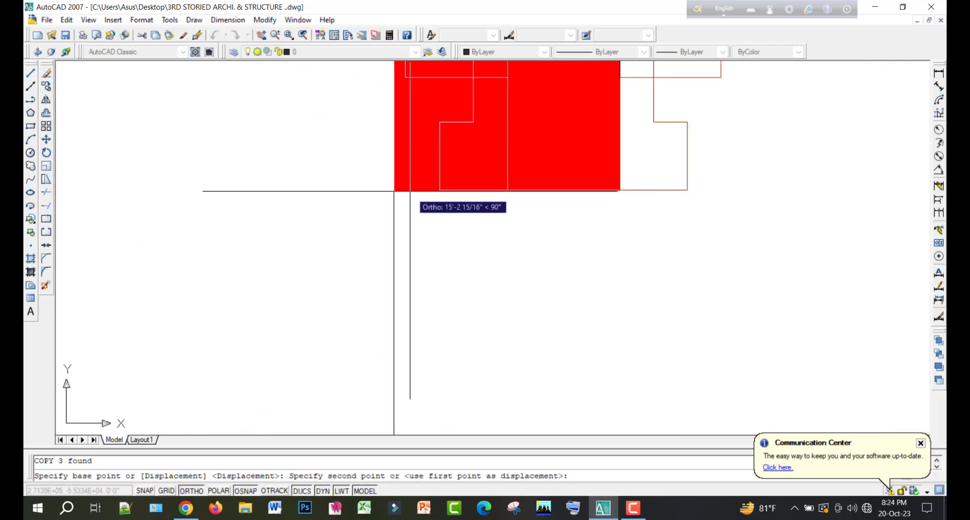
pyautogui.press('Escape')
pyautogui.scroll(-6, 410, 191)
# Copy the three upper stair-wall columns, based on the right column's lower-left corner, to the wall line between upper DRW./DIN. and the bedrooms
pyautogui.scroll(6, 411, 191)
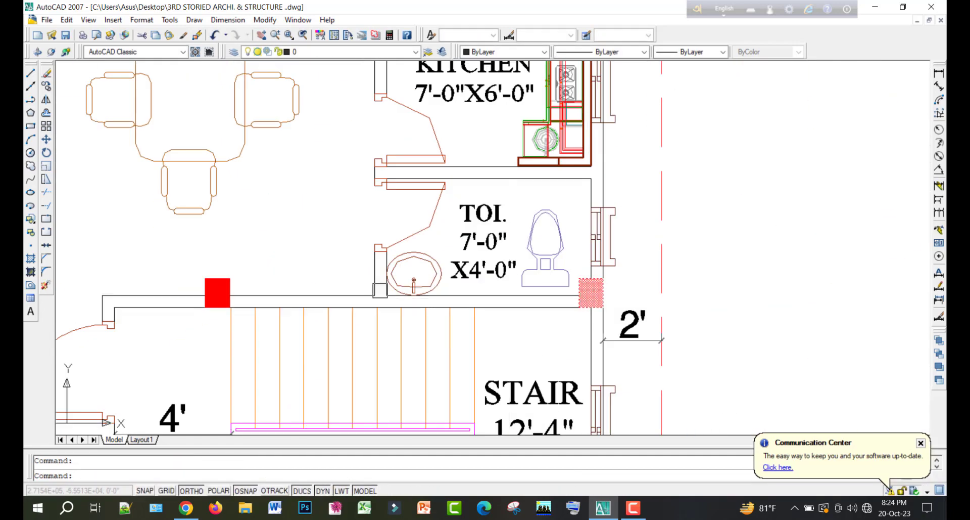
pyautogui.moveTo(229, 293); pyautogui.dragTo(561, 271, button='middle')
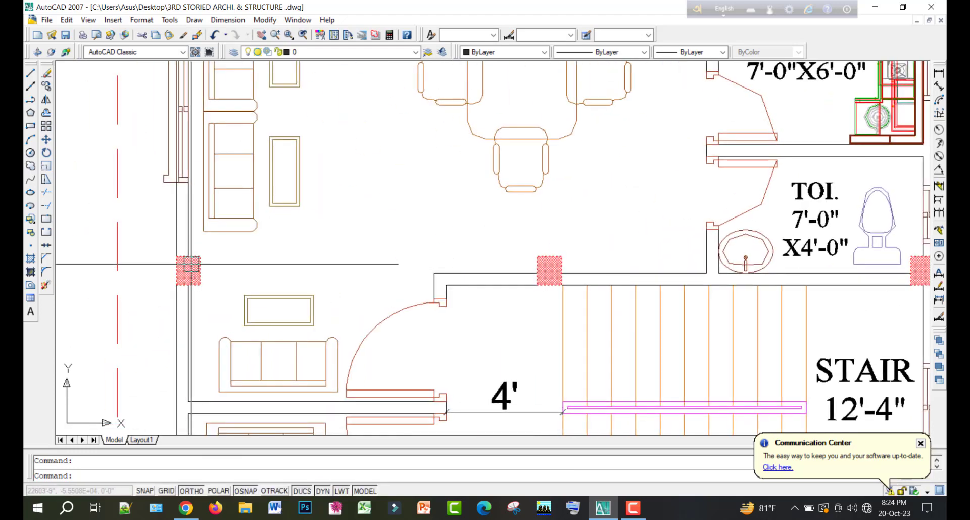
pyautogui.write('co')
pyautogui.press('Return')
pyautogui.scroll(-3, 574, 276)
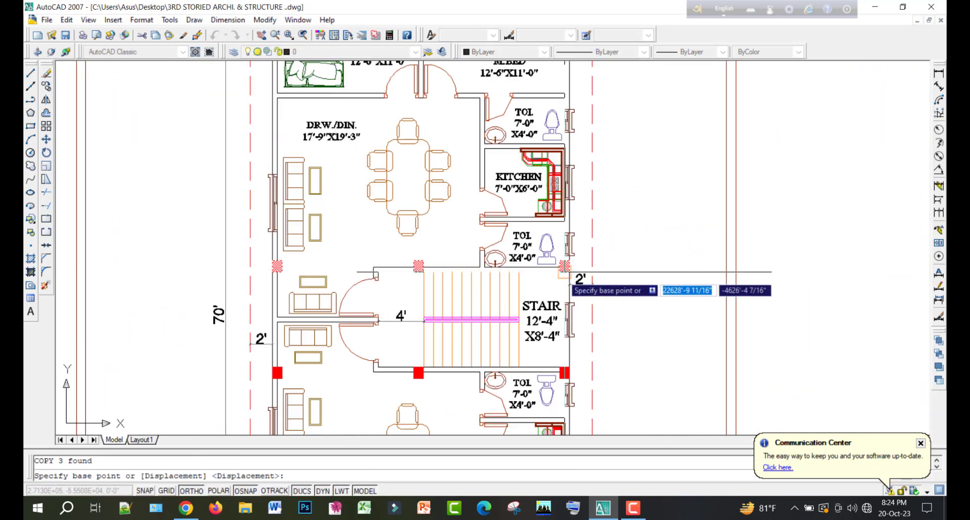
pyautogui.scroll(10, 576, 273)
pyautogui.click(515, 266)
pyautogui.scroll(-7, 525, 278)
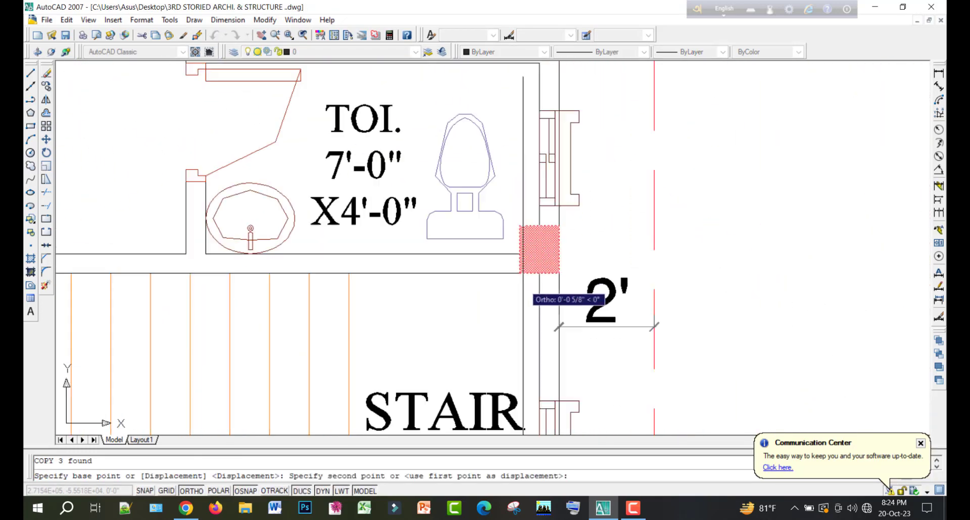
pyautogui.moveTo(527, 276); pyautogui.dragTo(527, 467, button='middle')
pyautogui.scroll(-3, 520, 238)
pyautogui.scroll(8, 520, 217)
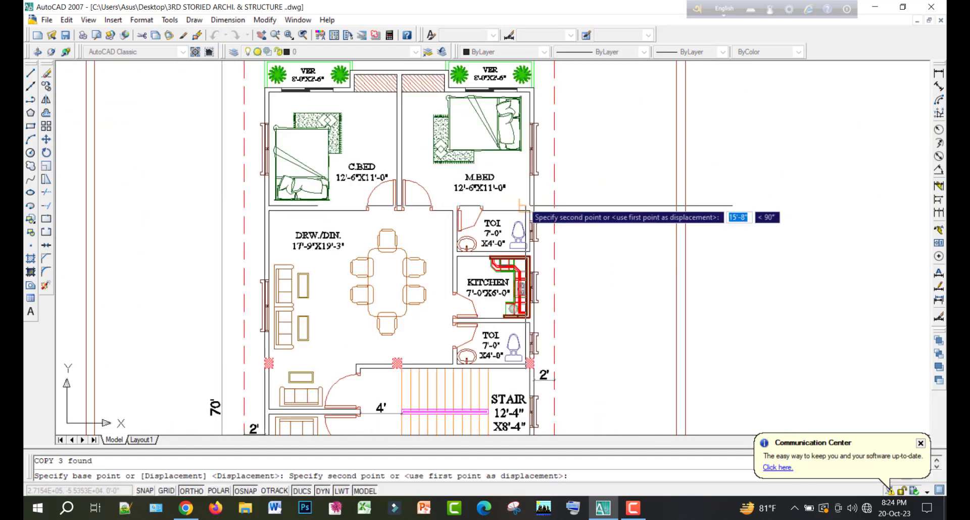
pyautogui.click(520, 208)
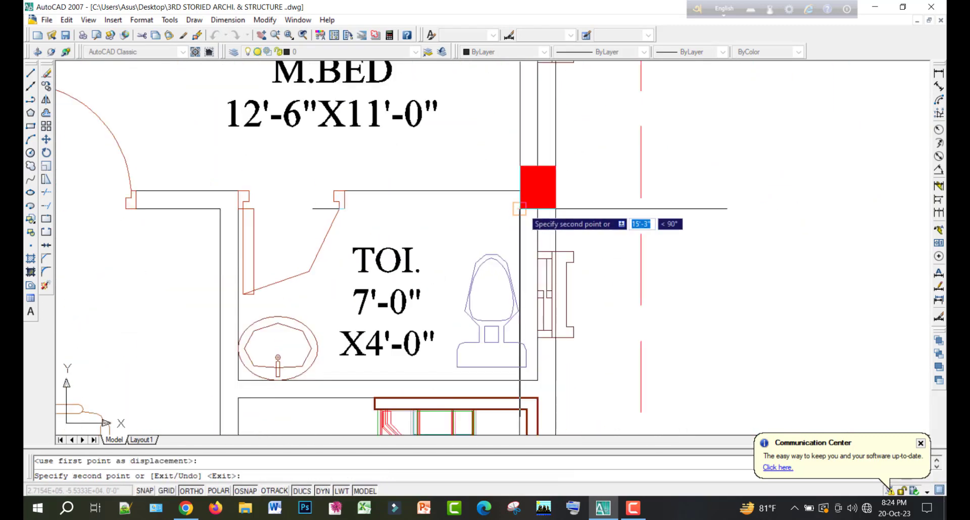
pyautogui.press('Escape')
pyautogui.scroll(-6, 584, 176)
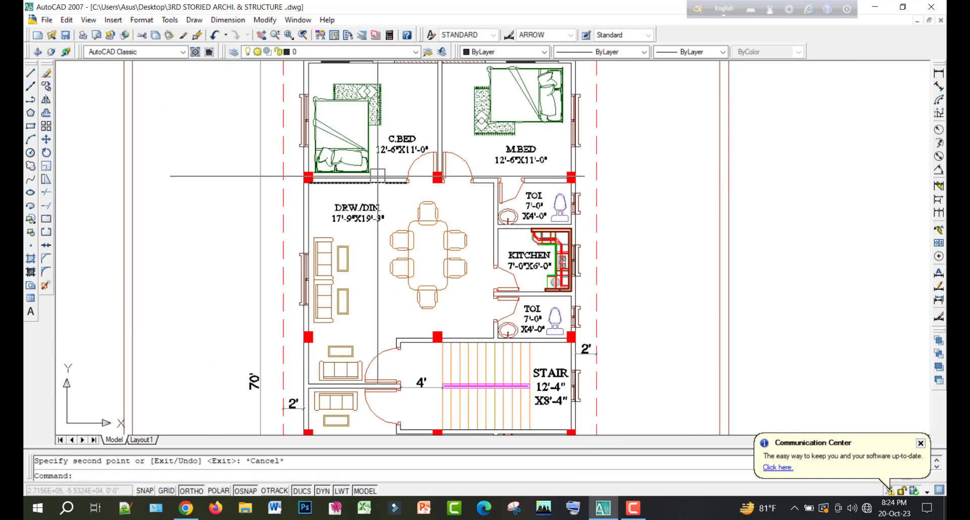
# Copy the three columns between upper DRW./DIN. and the bedrooms by their top corner up to the upper veranda wall line
pyautogui.scroll(3, 376, 175)
pyautogui.click(509, 193)
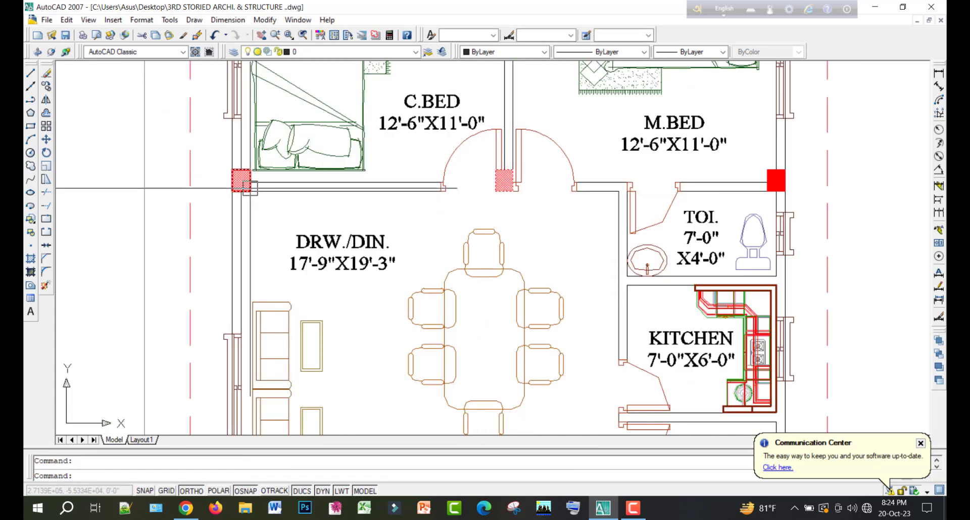
pyautogui.scroll(-4, 392, 237)
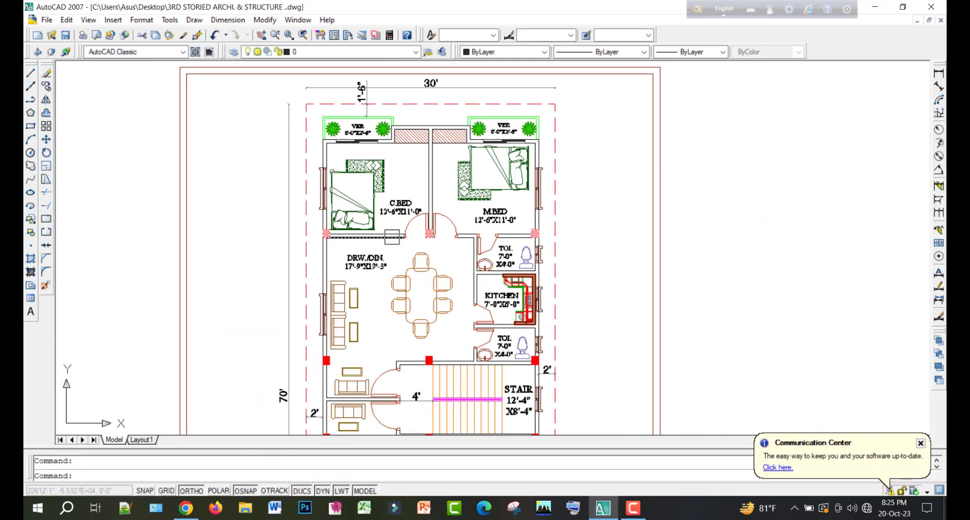
pyautogui.write('co')
pyautogui.press('Return')
pyautogui.scroll(8, 329, 245)
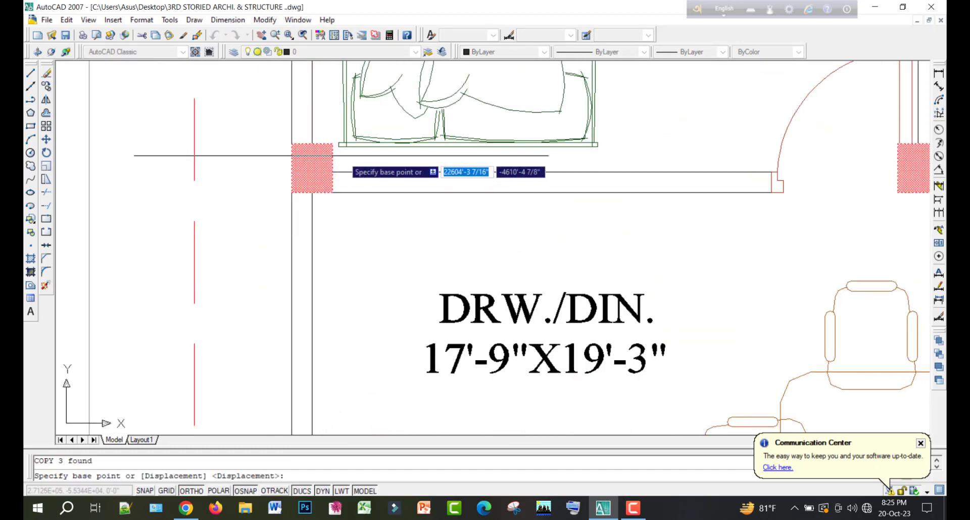
pyautogui.click(326, 146)
pyautogui.scroll(-5, 326, 146)
pyautogui.scroll(8, 321, 148)
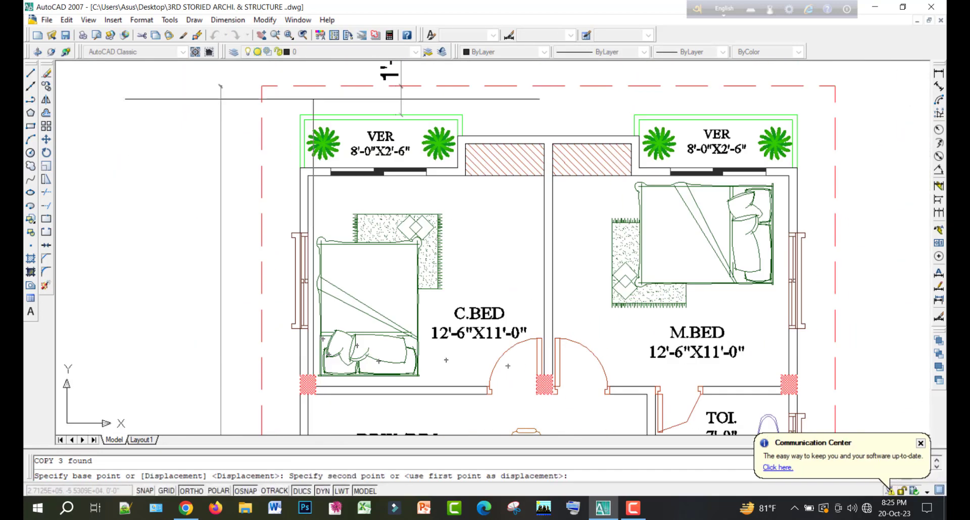
pyautogui.click(266, 127)
pyautogui.press('Escape')
pyautogui.scroll(-8, 284, 148)
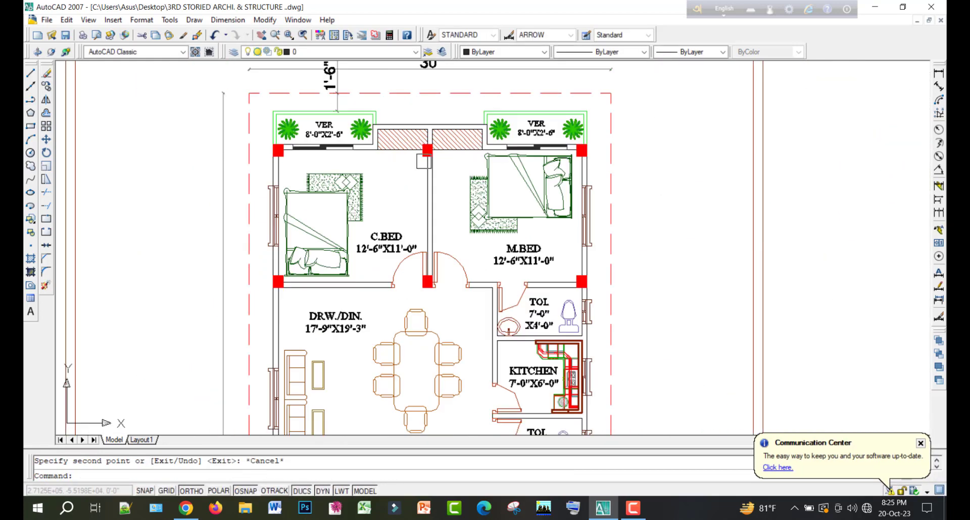
# Save the drawing
pyautogui.hotkey('ctrl', 's')
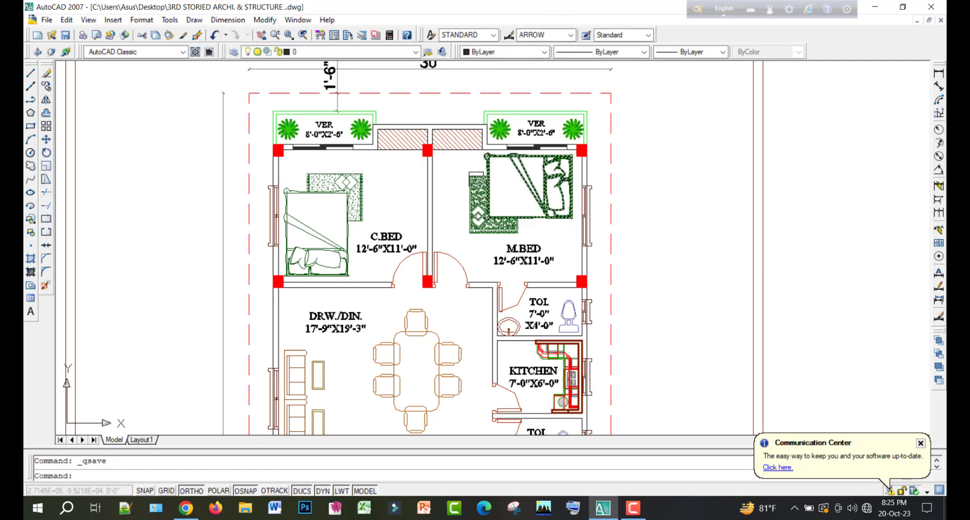
pyautogui.moveTo(506, 169); pyautogui.dragTo(471, 142, button='middle')
pyautogui.scroll(-2, 471, 145)
pyautogui.moveTo(471, 178); pyautogui.dragTo(437, 112, button='middle')
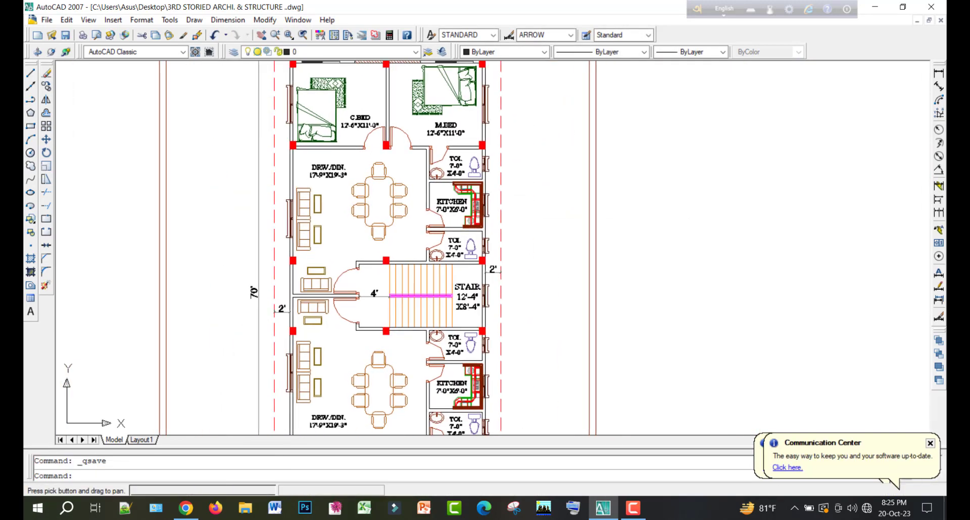
# Erase the stray construction line running across the lower veranda wall line and save the drawing
pyautogui.moveTo(452, 308); pyautogui.dragTo(418, 260, button='middle')
pyautogui.moveTo(404, 415); pyautogui.dragTo(403, 256, button='middle')
pyautogui.scroll(-5, 389, 300)
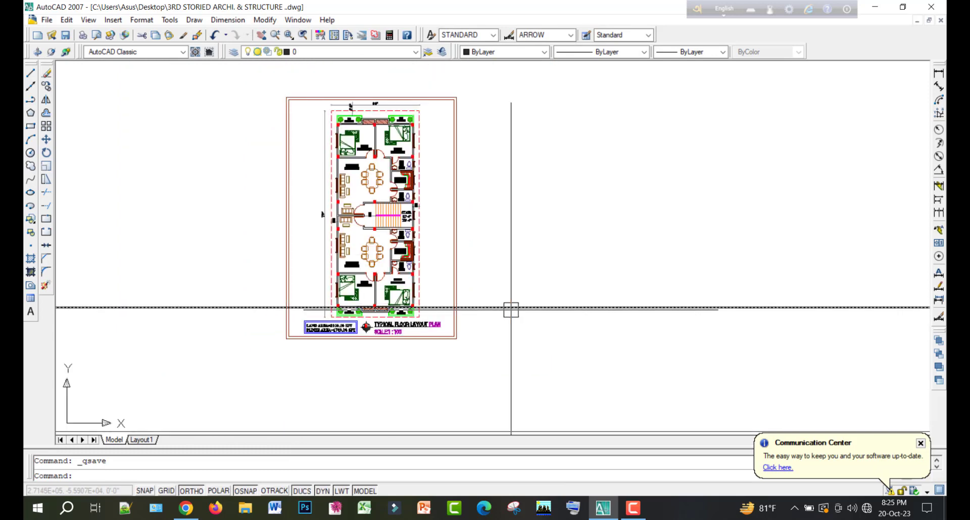
pyautogui.press('Delete')
pyautogui.scroll(5, 443, 212)
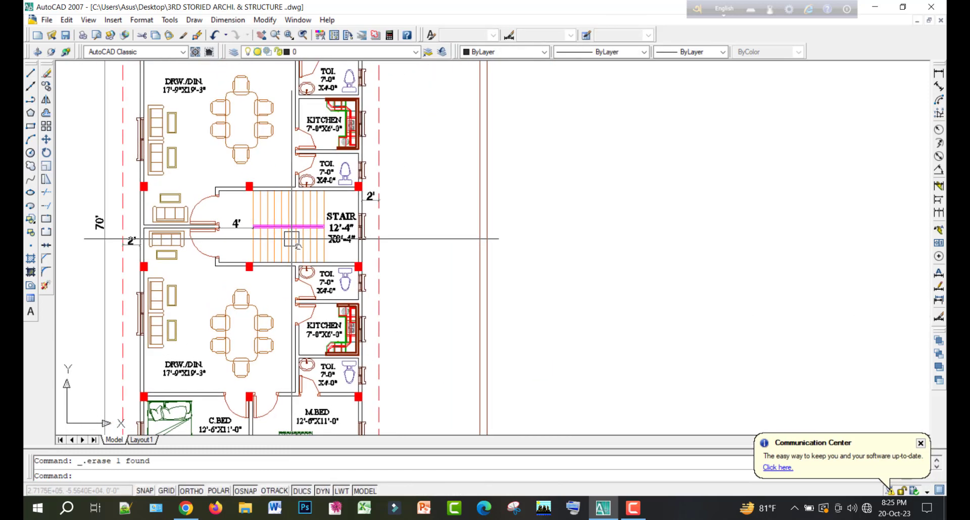
pyautogui.moveTo(309, 161); pyautogui.dragTo(337, 173, button='middle')
pyautogui.hotkey('ctrl', 's')
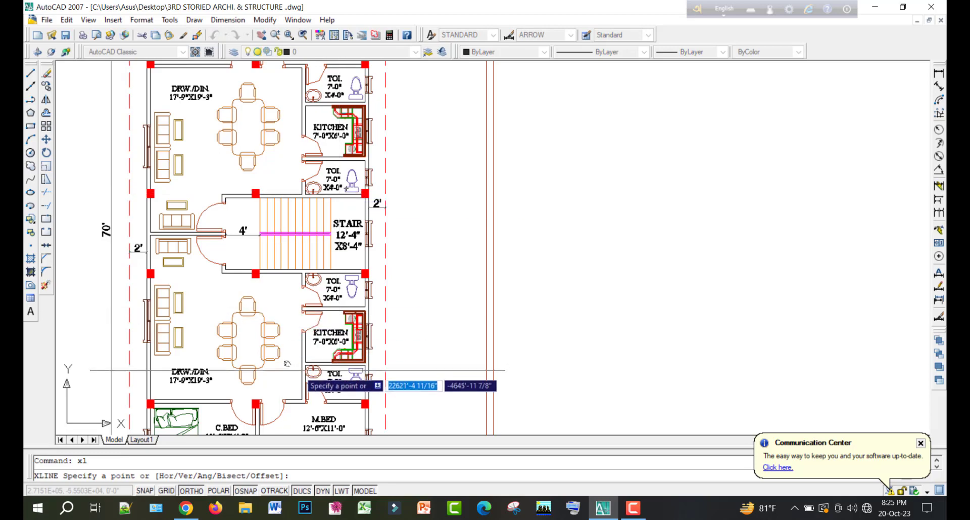
# Check the three lower veranda-wall columns' alignment with a horizontal construction line through the right column's lower-right corner, without placing it
pyautogui.moveTo(376, 374); pyautogui.dragTo(384, 137, button='middle')
pyautogui.scroll(5, 506, 314)
pyautogui.click(413, 200)
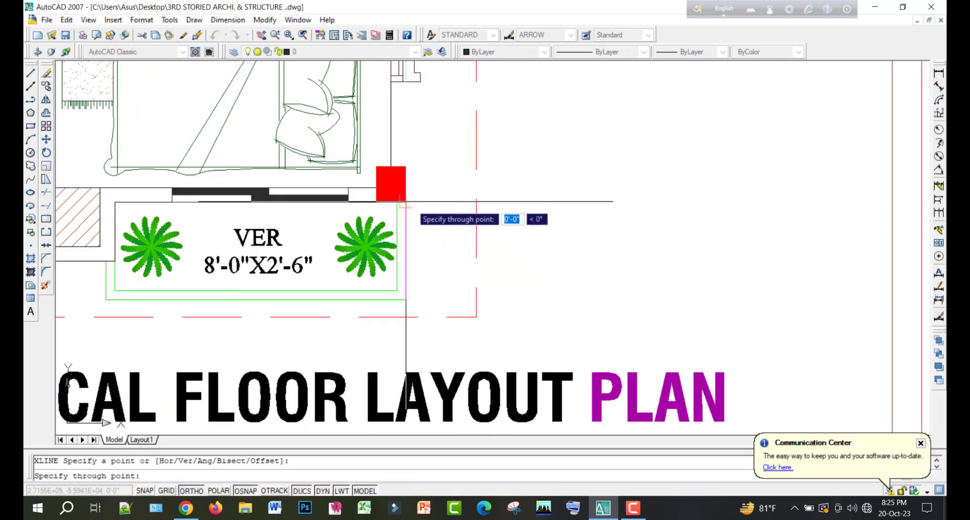
pyautogui.press('Escape')
pyautogui.scroll(6, 295, 258)
pyautogui.press('Return')
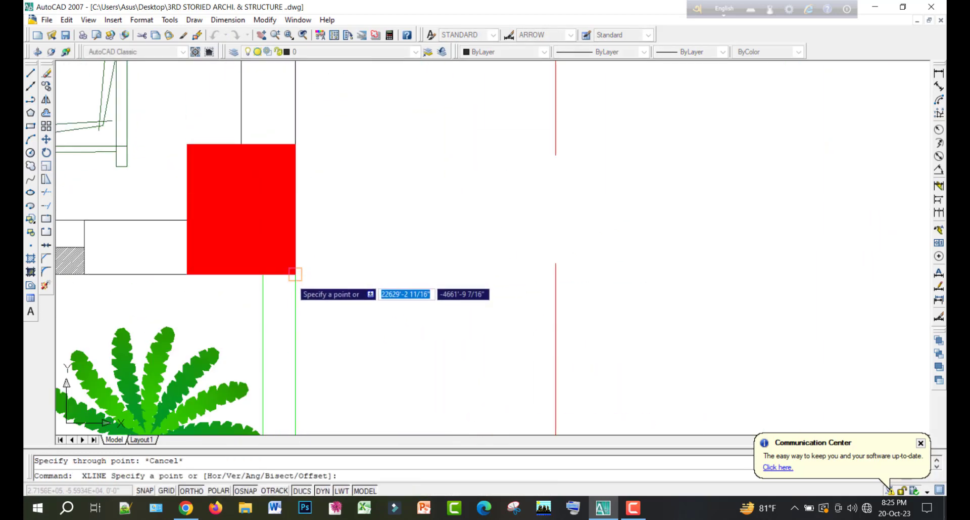
pyautogui.click(295, 274)
pyautogui.scroll(-8, 295, 274)
pyautogui.scroll(5, 538, 264)
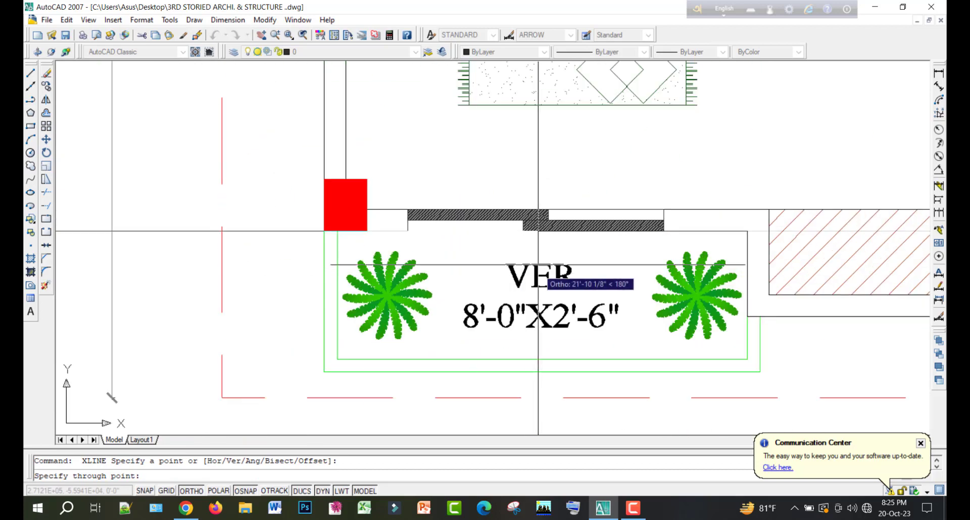
pyautogui.scroll(2, 539, 264)
pyautogui.moveTo(738, 202); pyautogui.dragTo(235, 268, button='middle')
pyautogui.scroll(-5, 235, 268)
pyautogui.moveTo(730, 293); pyautogui.dragTo(521, 292, button='middle')
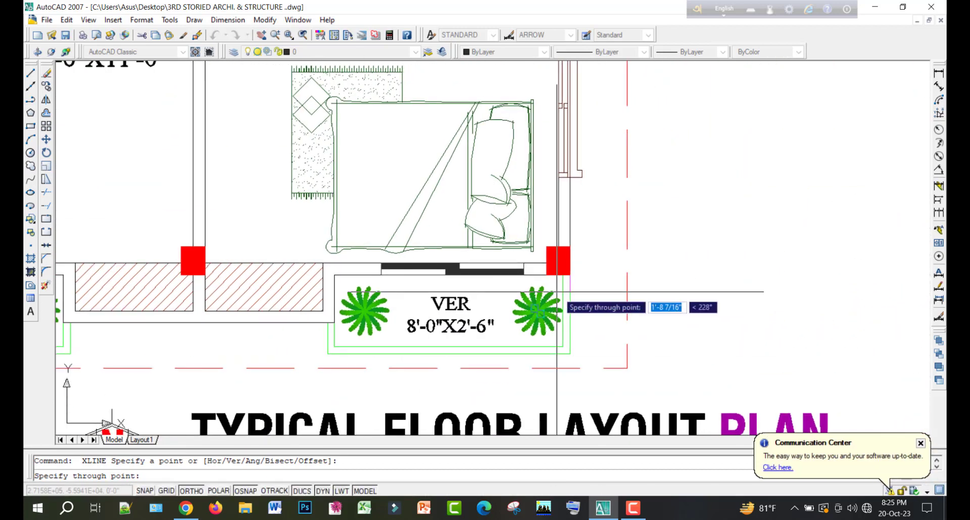
pyautogui.scroll(5, 614, 286)
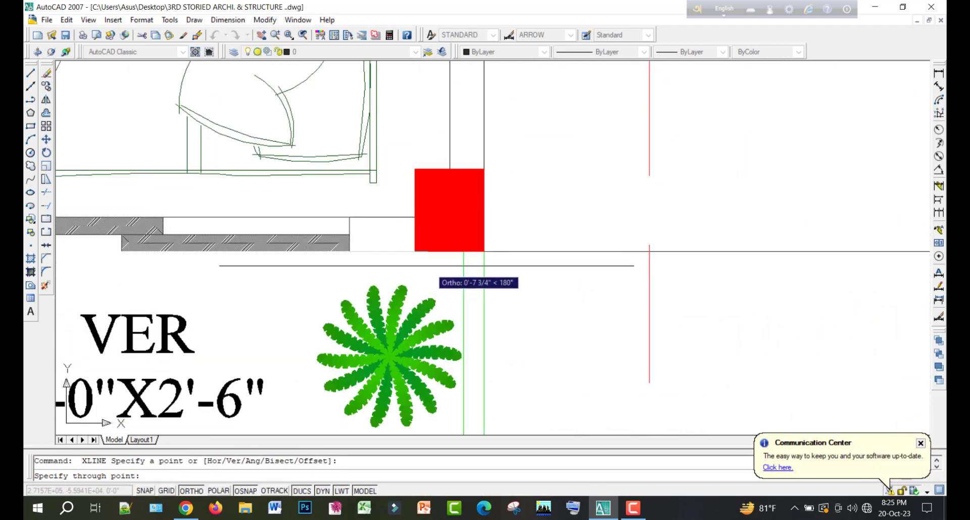
pyautogui.scroll(-8, 430, 267)
pyautogui.scroll(7, 297, 222)
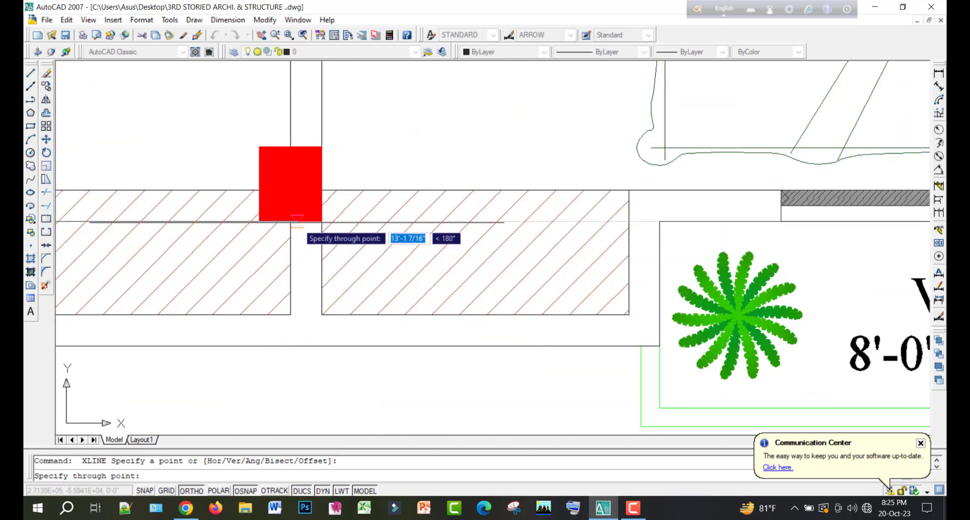
pyautogui.scroll(-6, 354, 253)
pyautogui.press('Escape')
# Check the columns between lower DRW./DIN. and the bedrooms against a temporary horizontal construction line from the left column's upper-right corner
pyautogui.scroll(5, 281, 191)
pyautogui.press('Return')
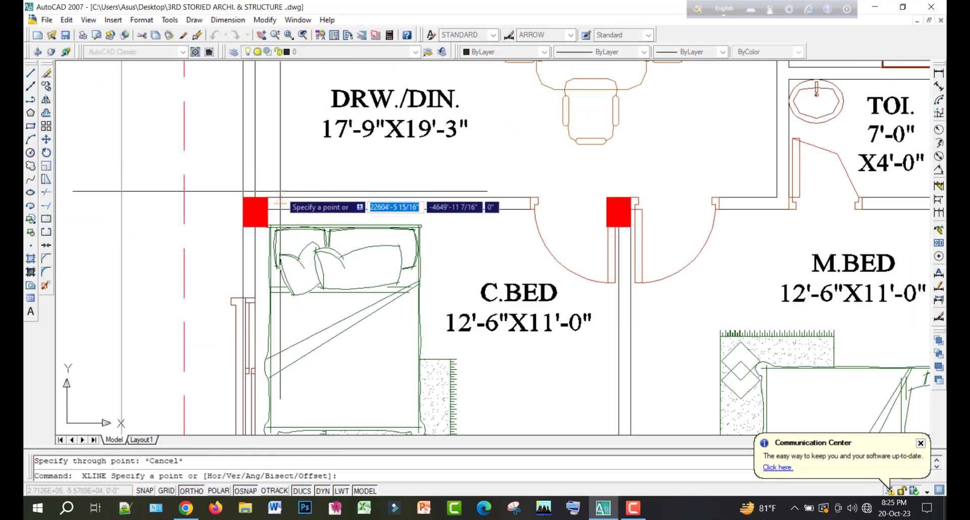
pyautogui.click(268, 197)
pyautogui.moveTo(667, 221); pyautogui.dragTo(453, 249, button='middle')
pyautogui.scroll(-2, 504, 239)
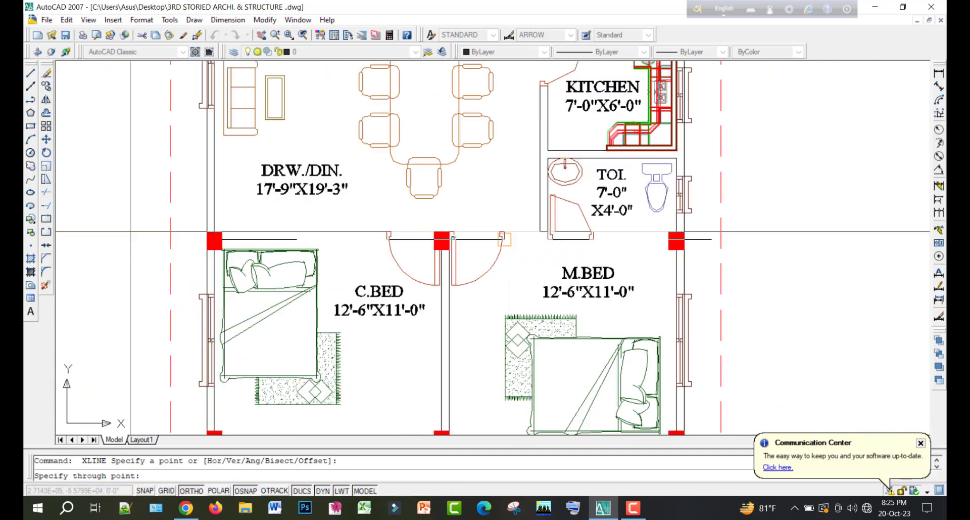
pyautogui.scroll(-2, 504, 237)
pyautogui.press('Escape')
# Check the three lower stair-wall columns against a horizontal construction line through the right column's top edge
pyautogui.scroll(4, 634, 155)
pyautogui.press('Return')
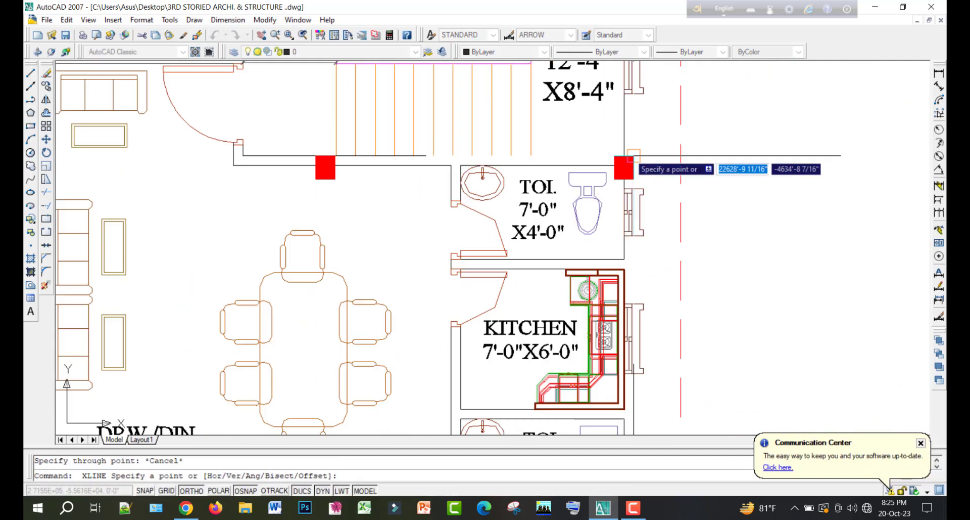
pyautogui.scroll(-1, 634, 155)
pyautogui.click(626, 169)
pyautogui.scroll(-4, 506, 174)
pyautogui.moveTo(136, 201); pyautogui.dragTo(180, 202, button='middle')
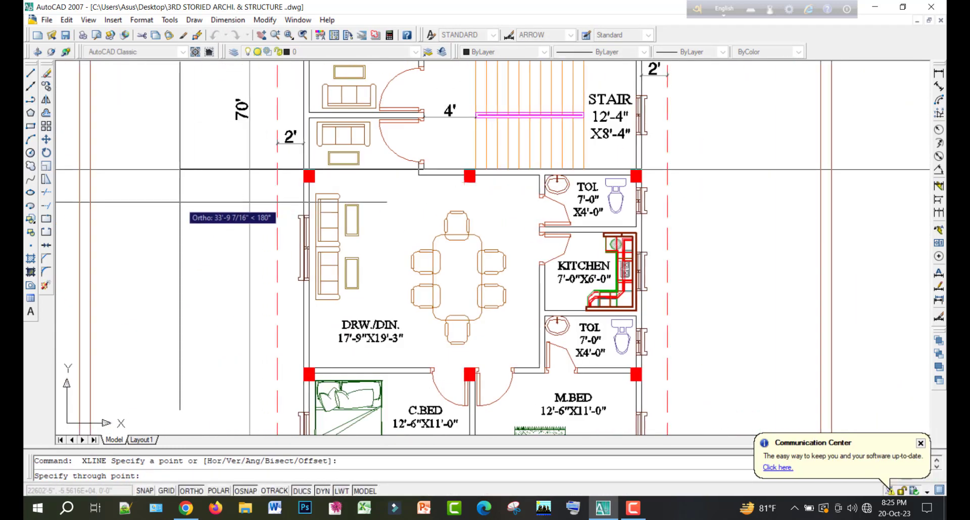
pyautogui.press('Escape')
# Inspect the lower stair-wall columns closely and erase the leftover construction line along the wall's stair-side face
pyautogui.scroll(8, 301, 158)
pyautogui.scroll(5, 383, 216)
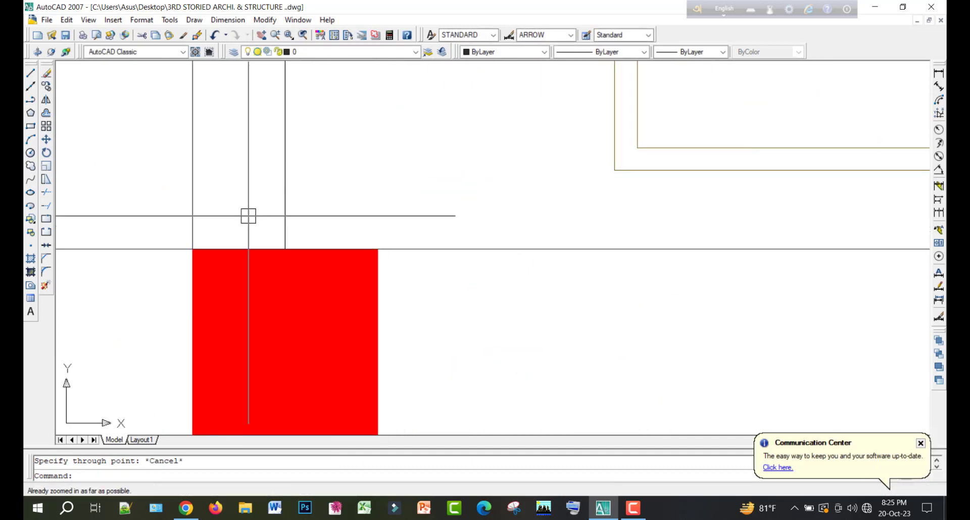
pyautogui.scroll(-4, 252, 224)
pyautogui.scroll(-5, 421, 233)
pyautogui.scroll(5, 415, 227)
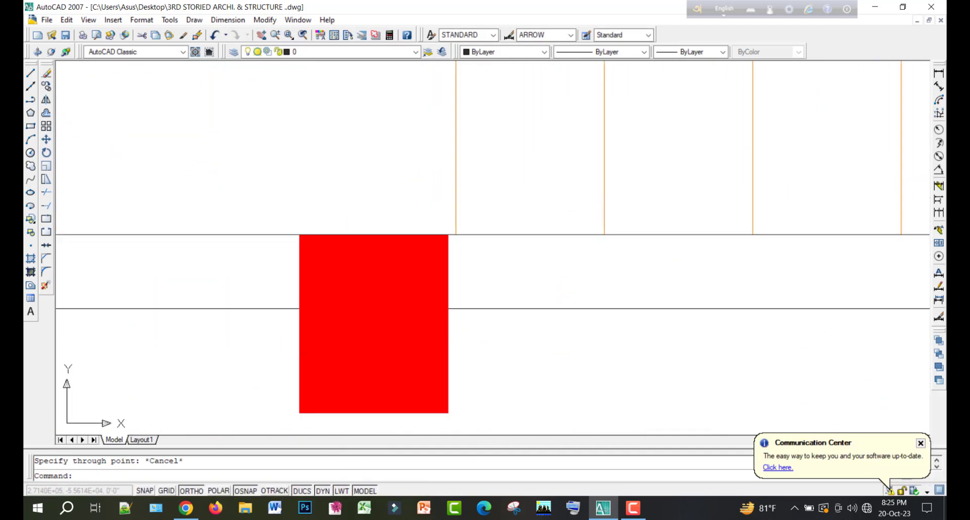
pyautogui.scroll(-3, 410, 225)
pyautogui.click(355, 224)
pyautogui.press('Delete')
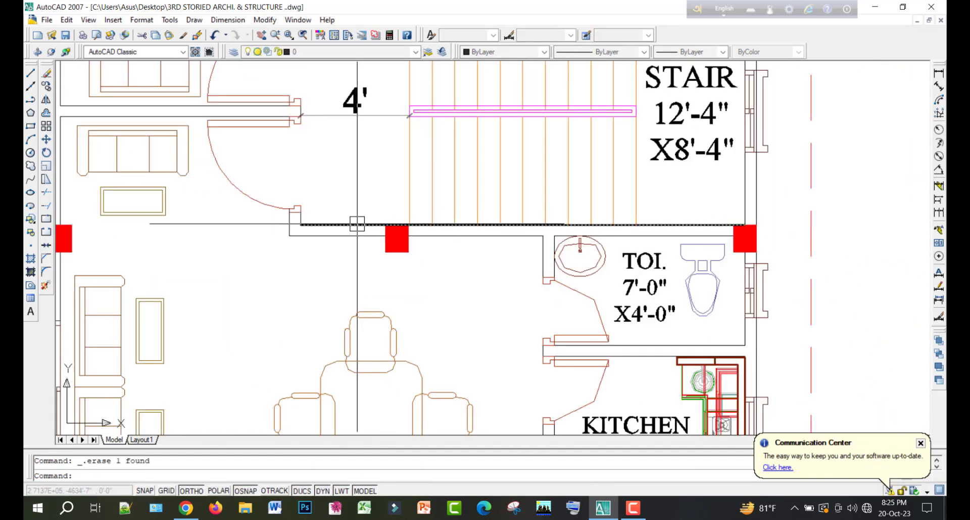
# Check the three upper stair-wall columns against a temporary horizontal construction line through the lower edge of the columns
pyautogui.write('xl')
pyautogui.press('Return')
pyautogui.scroll(-2, 384, 232)
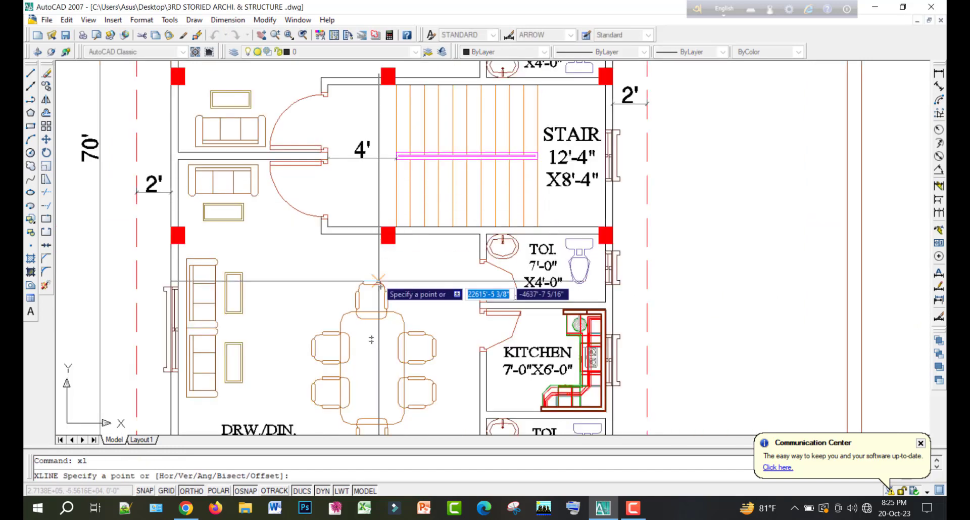
pyautogui.moveTo(392, 99); pyautogui.dragTo(395, 194, button='middle')
pyautogui.scroll(3, 396, 194)
pyautogui.click(384, 175)
pyautogui.scroll(-4, 175, 202)
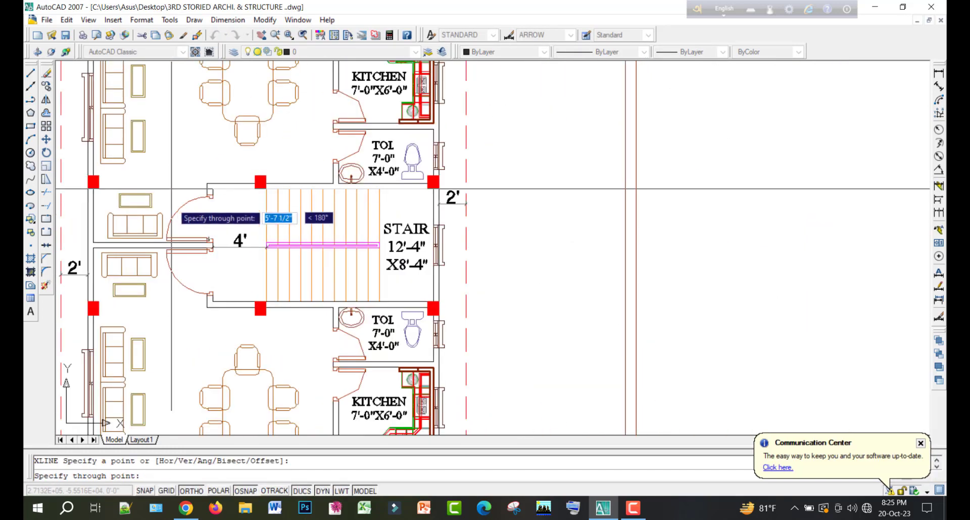
pyautogui.moveTo(175, 202); pyautogui.dragTo(271, 238, button='middle')
pyautogui.scroll(3, 152, 232)
pyautogui.scroll(-2, 218, 230)
pyautogui.scroll(2, 698, 223)
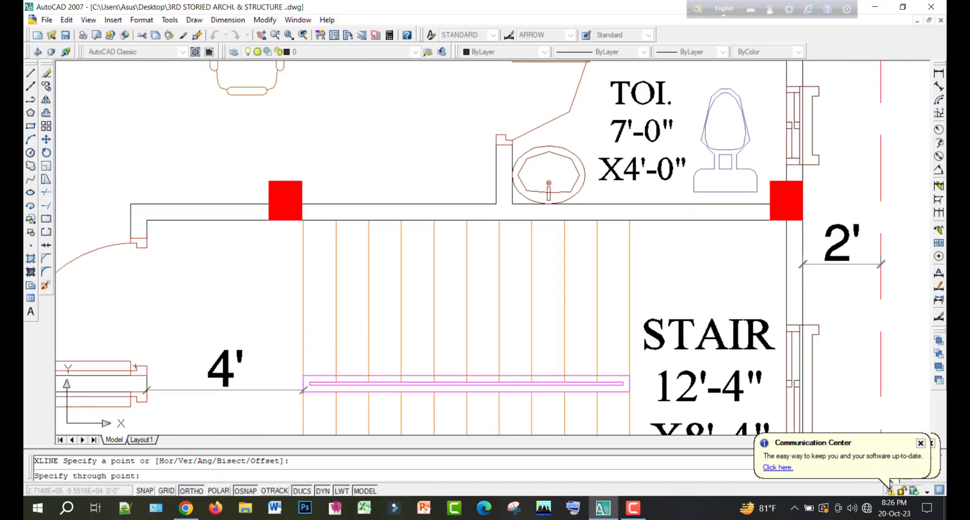
pyautogui.scroll(-4, 219, 231)
pyautogui.press('Escape')
# Check the columns between upper DRW./DIN. and the bedrooms against a temporary horizontal construction line from the middle column's lower-left corner
pyautogui.moveTo(374, 234); pyautogui.dragTo(377, 284, button='middle')
pyautogui.scroll(3, 354, 252)
pyautogui.scroll(2, 237, 230)
pyautogui.press('Return')
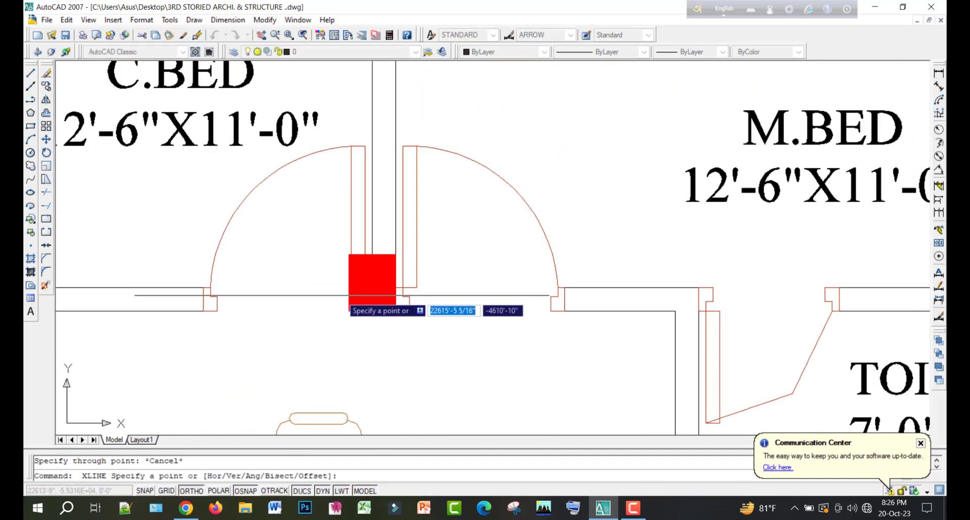
pyautogui.click(349, 311)
pyautogui.scroll(-5, 434, 364)
pyautogui.scroll(3, 273, 331)
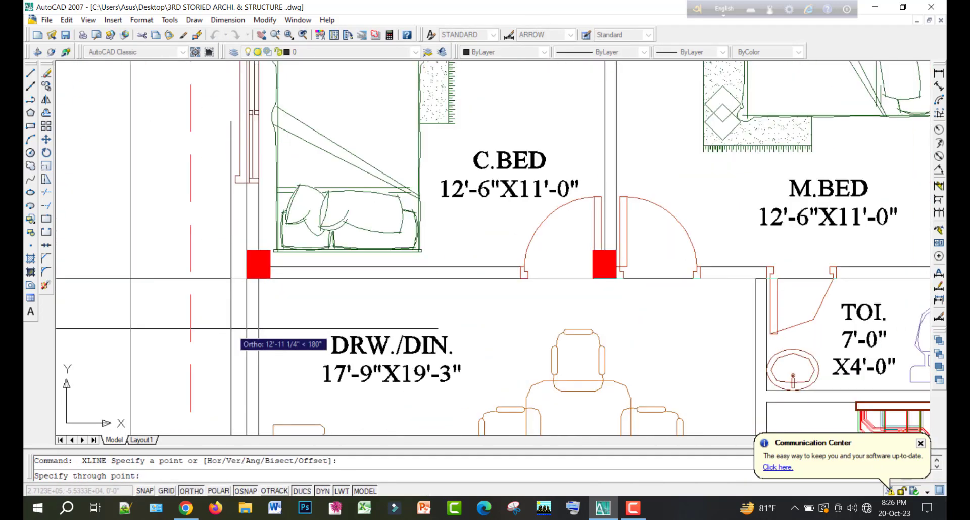
pyautogui.scroll(-2, 162, 341)
pyautogui.press('Escape')
# Check the upper veranda-wall columns' alignment with a temporary horizontal construction line started from the left column
pyautogui.scroll(-3, 168, 336)
pyautogui.scroll(6, 228, 200)
pyautogui.press('Return')
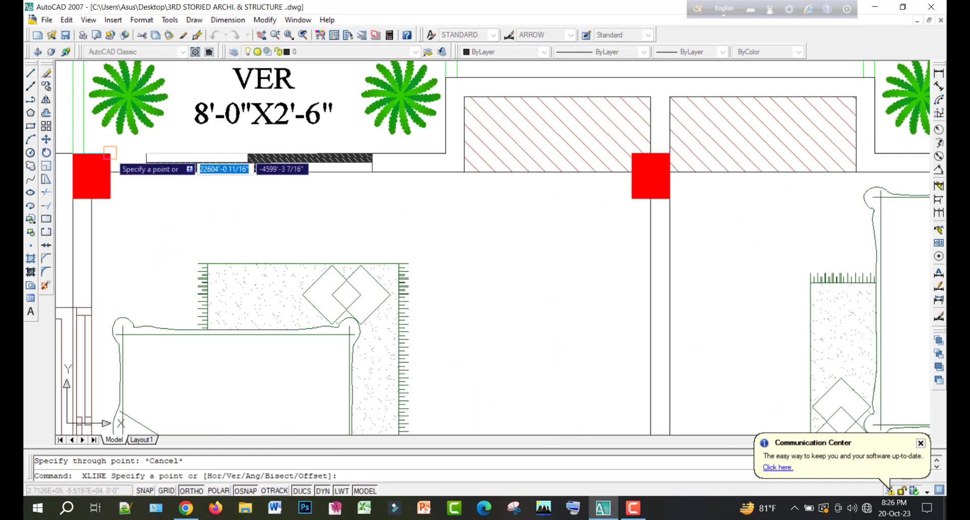
pyautogui.click(111, 171)
pyautogui.scroll(-4, 213, 178)
pyautogui.press('Escape')
# Check all right-side columns down the plan against a temporary vertical construction line from the upper veranda column's upper-right corner
pyautogui.scroll(5, 608, 170)
pyautogui.press('Return')
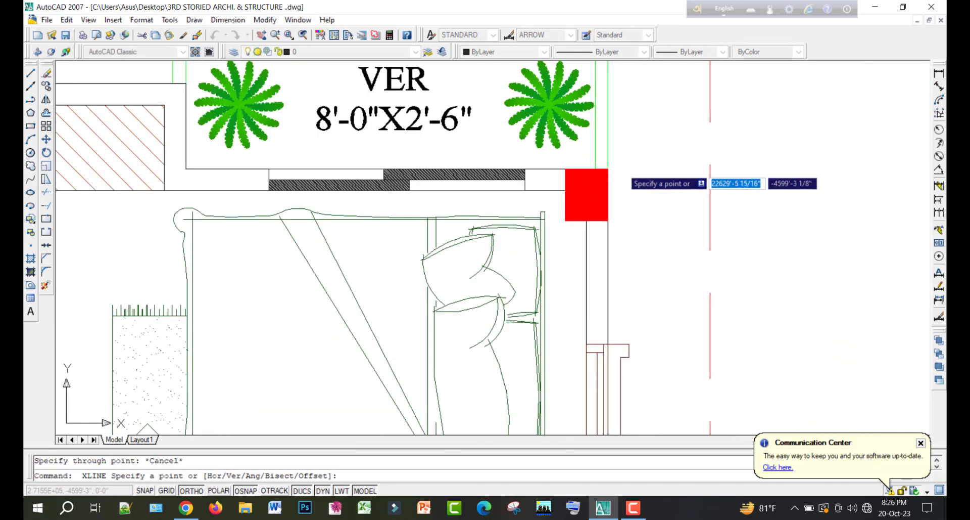
pyautogui.click(608, 169)
pyautogui.scroll(-4, 559, 258)
pyautogui.scroll(6, 554, 223)
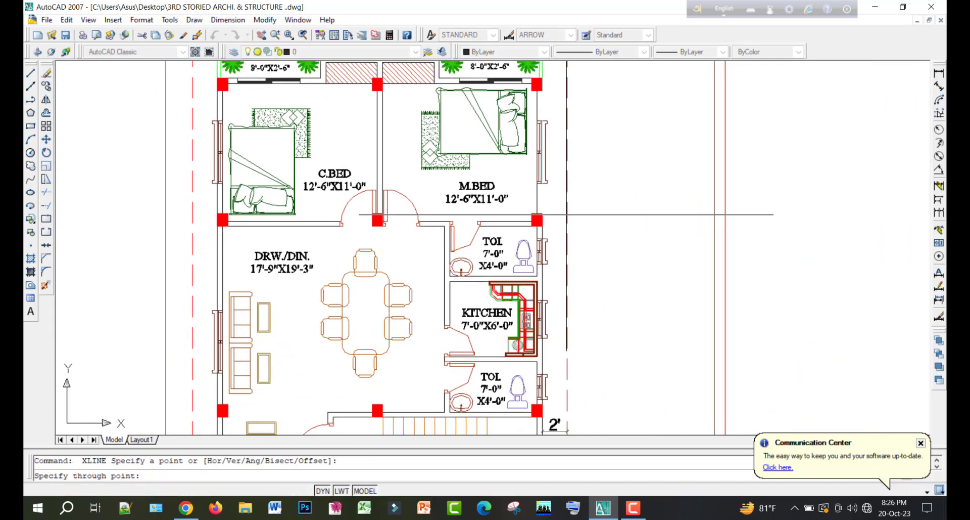
pyautogui.scroll(-4, 553, 232)
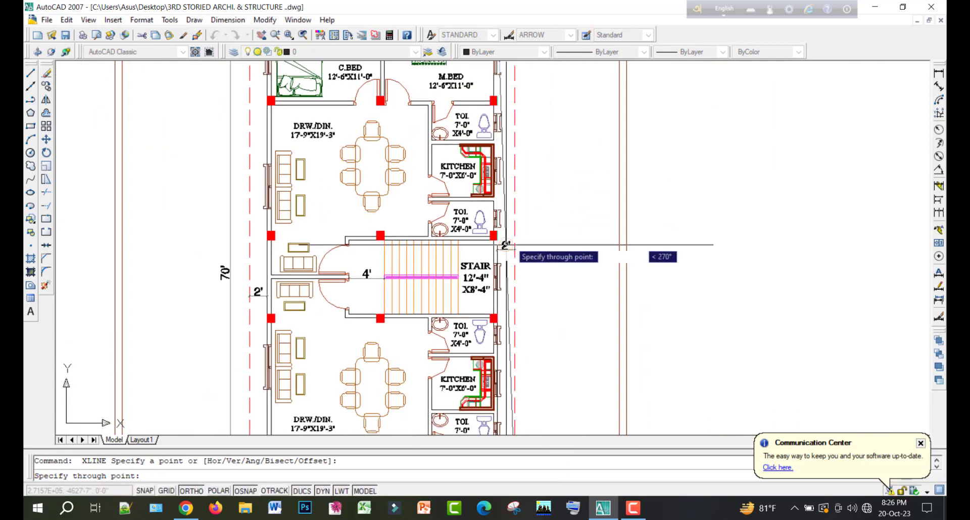
pyautogui.scroll(5, 490, 338)
pyautogui.moveTo(489, 338); pyautogui.dragTo(456, 64, button='middle')
pyautogui.moveTo(449, 263)
pyautogui.mouseDown(button='middle')
pyautogui.moveTo(458, 79)
pyautogui.moveTo(442, 229)
pyautogui.moveTo(465, 63)
pyautogui.mouseUp(button='middle')
pyautogui.scroll(6, 457, 208)
pyautogui.scroll(2, 459, 213)
pyautogui.scroll(-6, 484, 104)
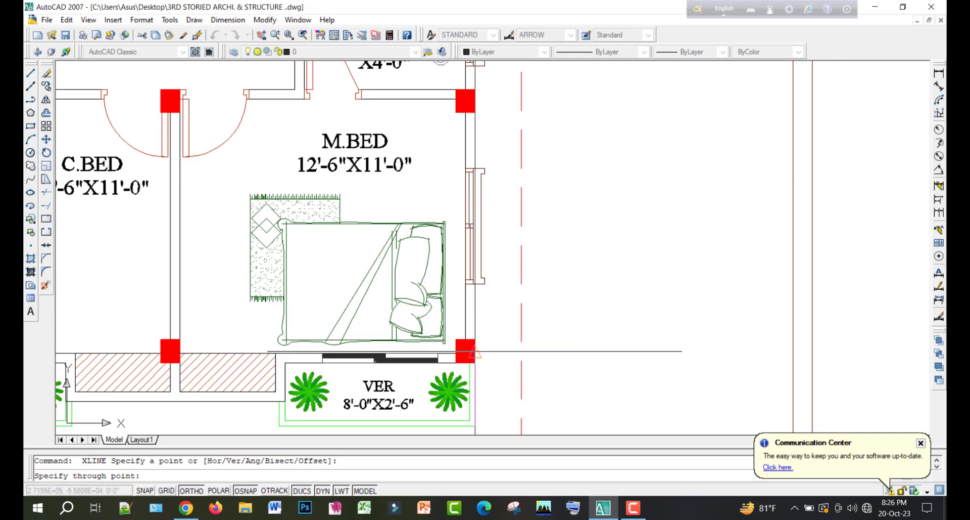
pyautogui.scroll(4, 475, 351)
pyautogui.moveTo(475, 351); pyautogui.dragTo(458, 254, button='middle')
pyautogui.scroll(3, 496, 232)
pyautogui.scroll(-8, 614, 193)
# Check all middle columns up the plan against a temporary vertical construction line from the lower column between the two bedrooms
pyautogui.scroll(7, 475, 183)
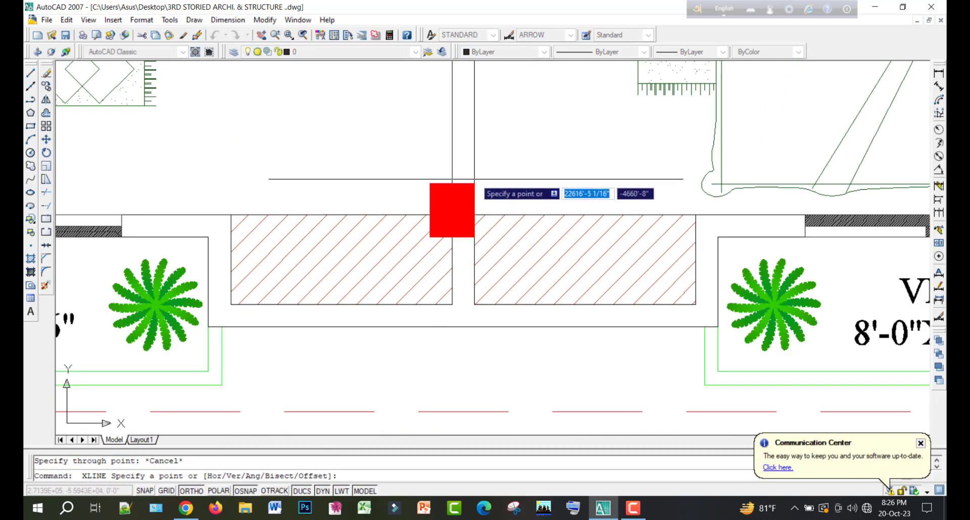
pyautogui.scroll(-8, 474, 172)
pyautogui.scroll(4, 488, 191)
pyautogui.moveTo(486, 69); pyautogui.dragTo(492, 249, button='middle')
pyautogui.scroll(3, 488, 192)
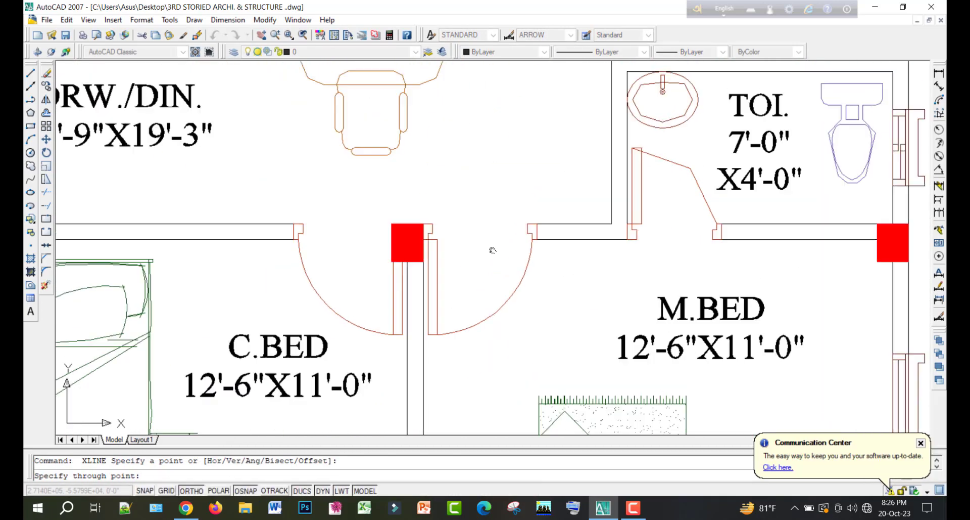
pyautogui.scroll(-4, 491, 248)
pyautogui.moveTo(469, 171); pyautogui.dragTo(458, 383, button='middle')
pyautogui.moveTo(462, 82); pyautogui.dragTo(458, 403, button='middle')
pyautogui.scroll(6, 469, 113)
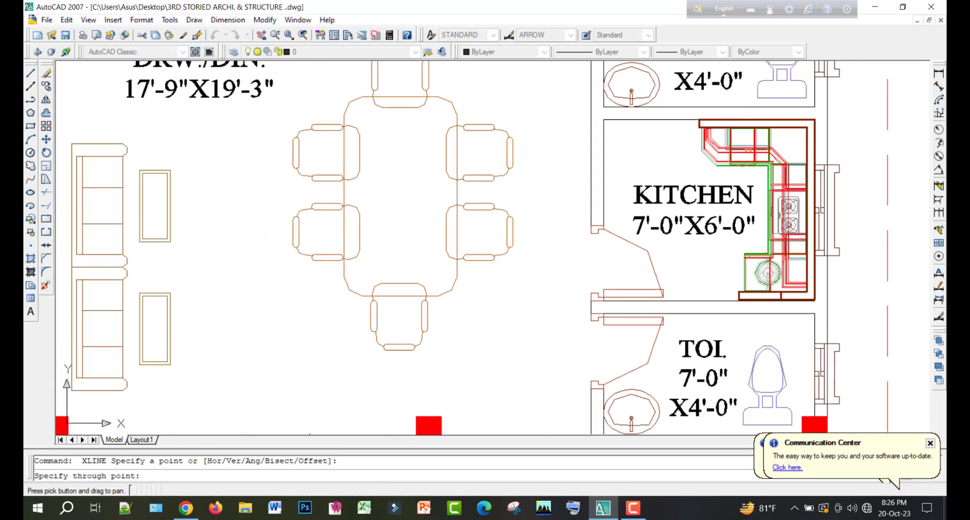
pyautogui.scroll(-8, 442, 315)
pyautogui.scroll(2, 451, 130)
pyautogui.moveTo(448, 64); pyautogui.dragTo(426, 358, button='middle')
pyautogui.scroll(6, 450, 159)
pyautogui.scroll(-6, 431, 261)
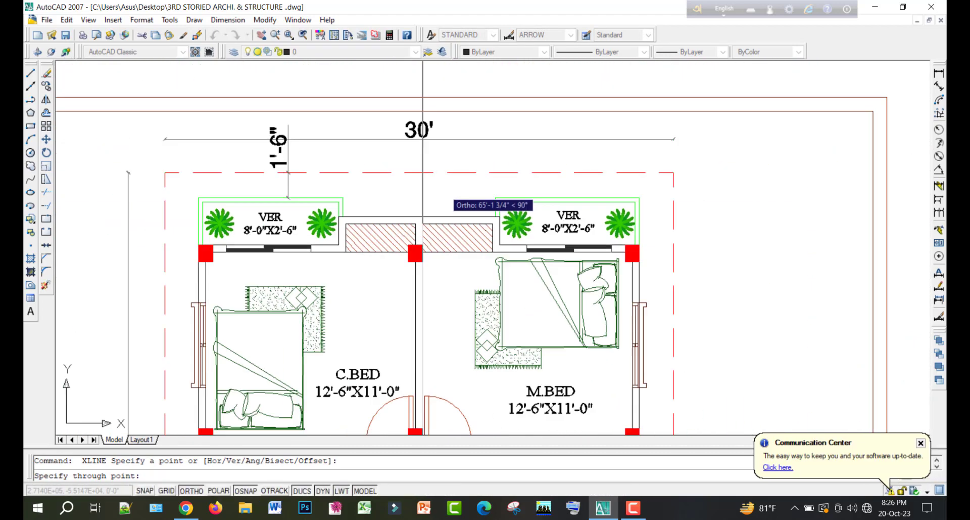
pyautogui.press('Escape')
# Check all left-side columns down the plan against a temporary vertical construction line from the upper veranda column's outer corner
pyautogui.press('space')
pyautogui.scroll(4, 177, 255)
pyautogui.click(235, 229)
pyautogui.scroll(-5, 236, 229)
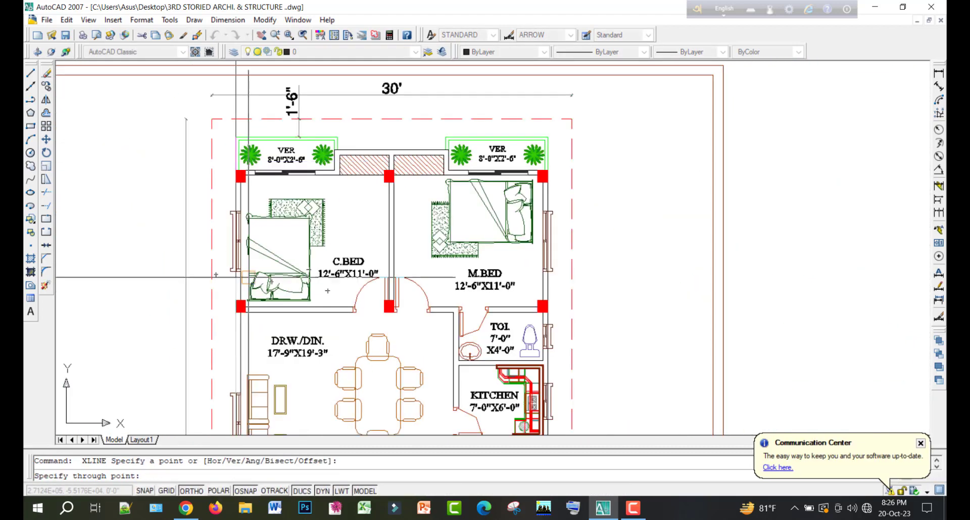
pyautogui.moveTo(186, 392); pyautogui.dragTo(195, 107, button='middle')
pyautogui.moveTo(248, 309)
pyautogui.mouseDown(button='middle')
pyautogui.moveTo(219, 267)
pyautogui.moveTo(204, 127)
pyautogui.mouseUp(button='middle')
pyautogui.moveTo(221, 414)
pyautogui.mouseDown(button='middle')
pyautogui.moveTo(183, 344)
pyautogui.moveTo(178, 271)
pyautogui.mouseUp(button='middle')
pyautogui.scroll(5, 147, 230)
pyautogui.scroll(-5, 212, 158)
pyautogui.moveTo(237, 302); pyautogui.dragTo(240, 279, button='middle')
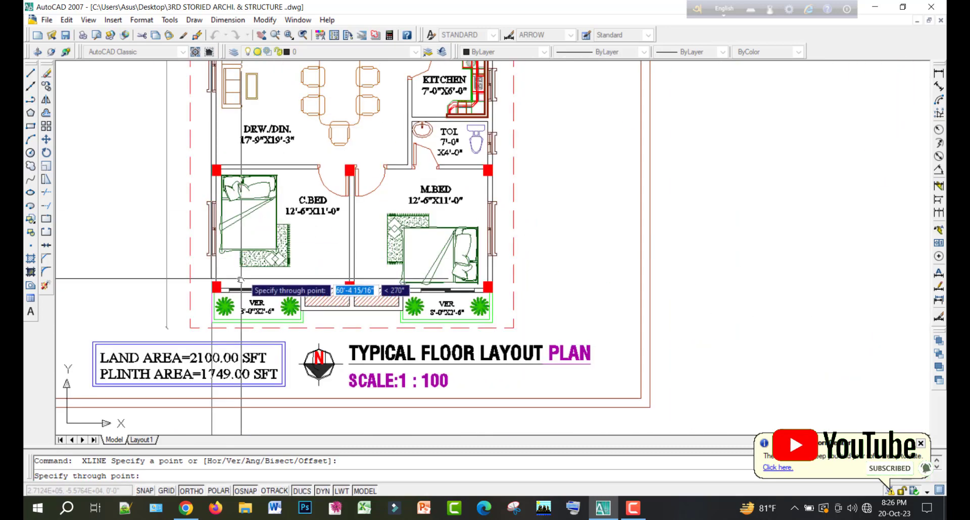
pyautogui.scroll(6, 241, 278)
pyautogui.scroll(3, 178, 164)
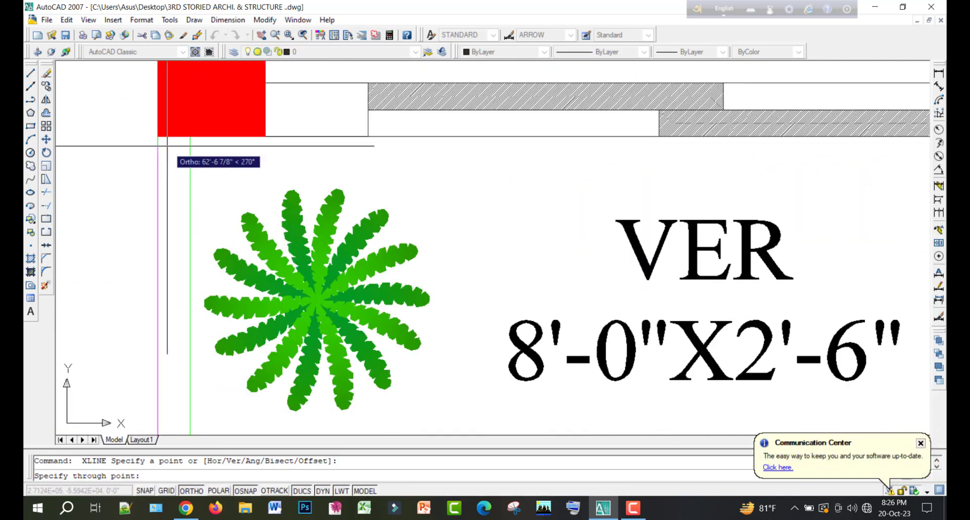
pyautogui.moveTo(177, 152); pyautogui.dragTo(178, 268, button='middle')
pyautogui.press('Escape')
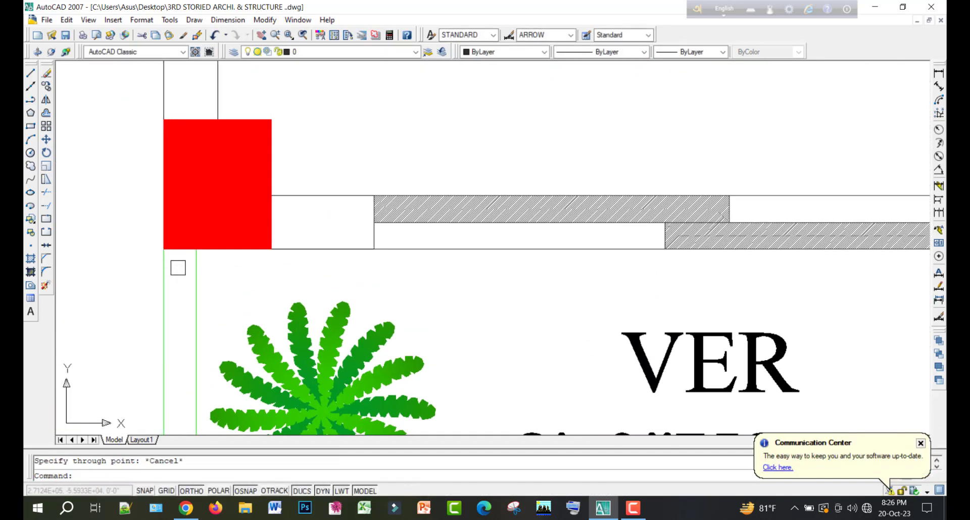
# Save the drawing
pyautogui.hotkey('ctrl', 's')
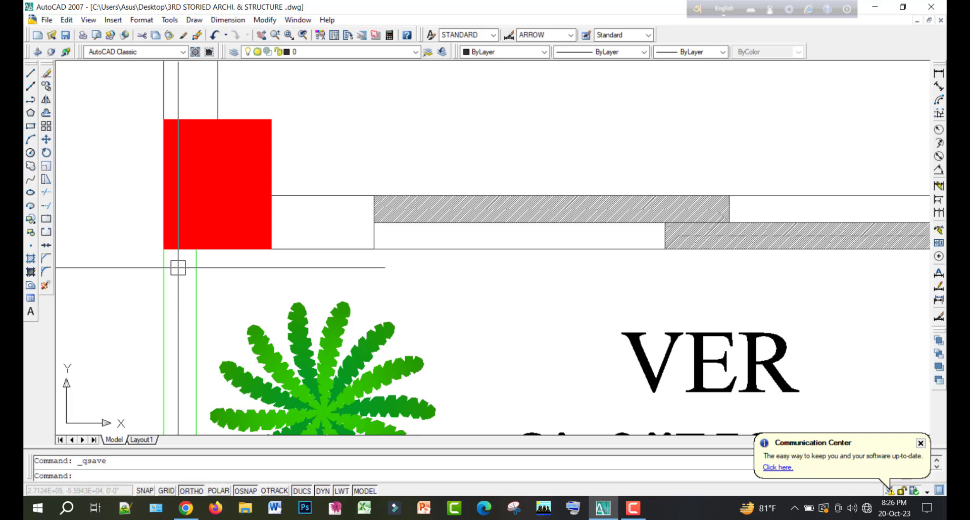
# Review the column positions across the whole typical floor plan, from the upper verandas to the lower ones
pyautogui.scroll(-10, 178, 268)
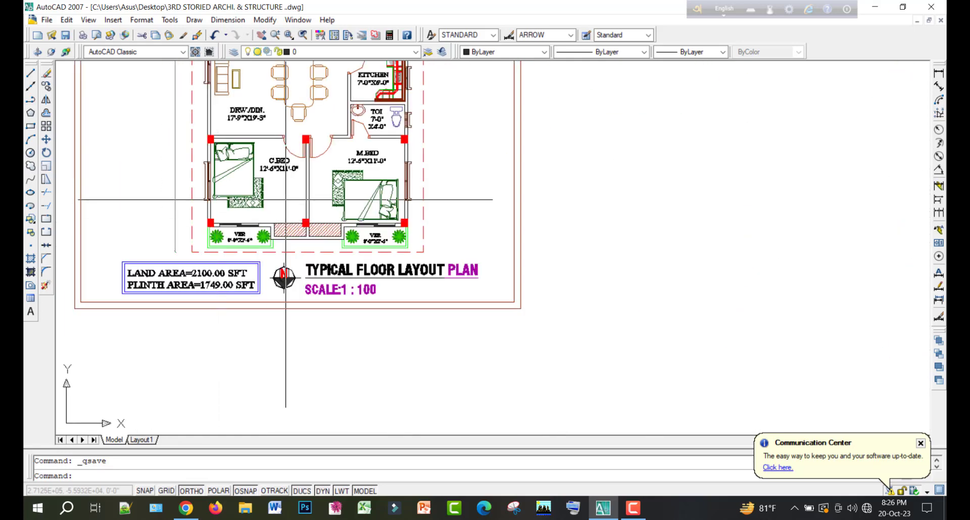
pyautogui.scroll(-3, 286, 199)
pyautogui.scroll(4, 303, 174)
pyautogui.moveTo(349, 157); pyautogui.dragTo(344, 258, button='middle')
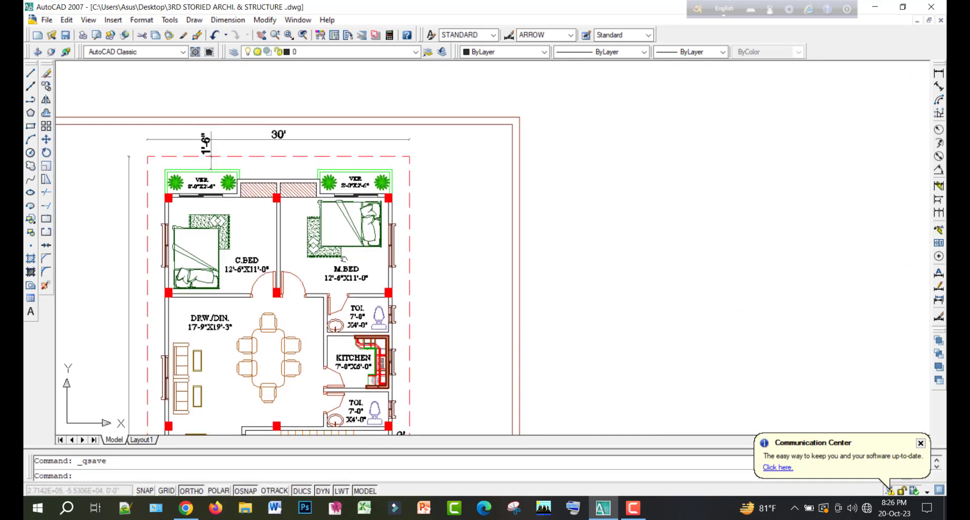
pyautogui.scroll(-4, 334, 167)
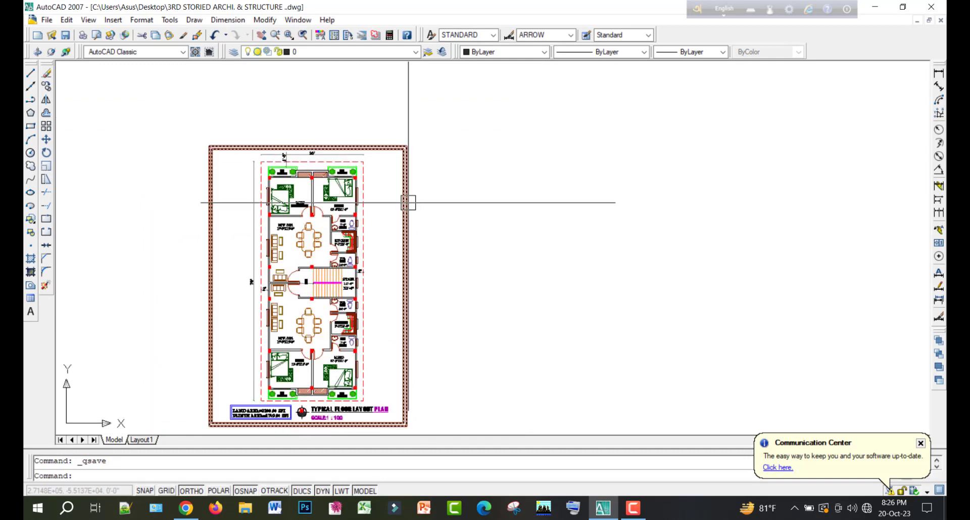
pyautogui.moveTo(408, 202)
pyautogui.mouseDown(button='middle')
pyautogui.moveTo(385, 217)
pyautogui.moveTo(393, 193)
pyautogui.mouseUp(button='middle')
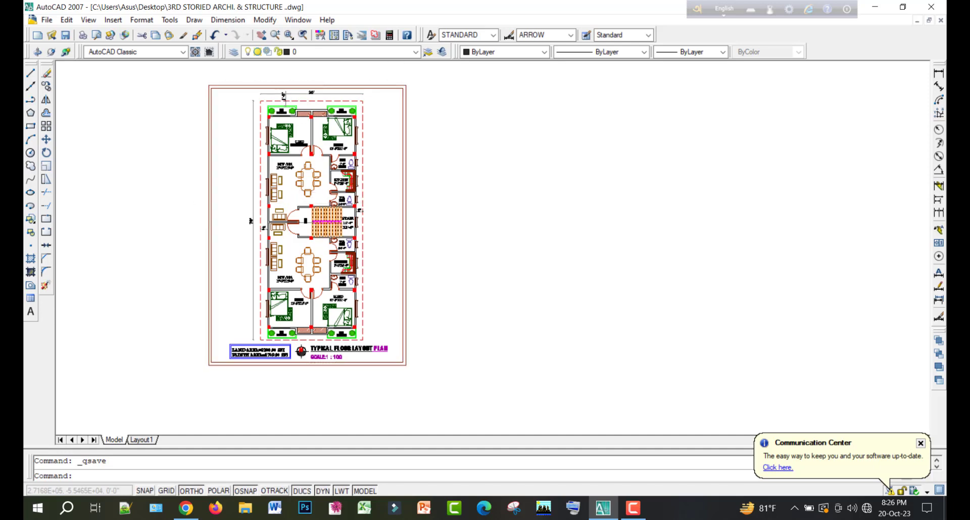
pyautogui.scroll(3, 323, 225)
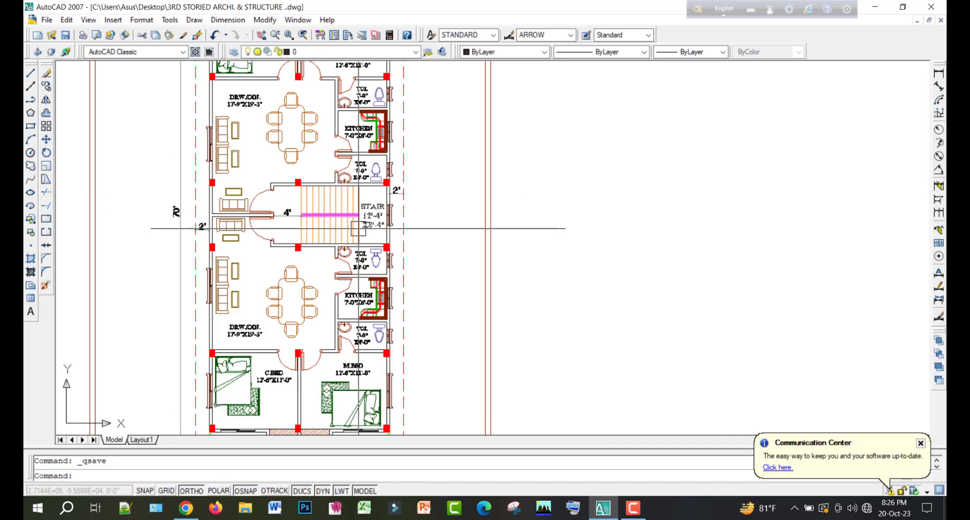
pyautogui.moveTo(360, 200); pyautogui.dragTo(368, 305, button='middle')
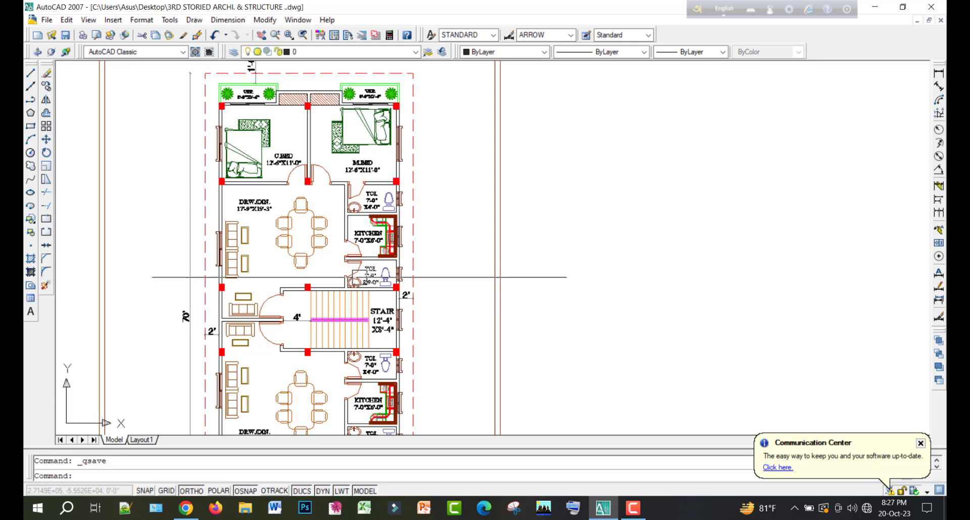
pyautogui.scroll(-4, 361, 257)
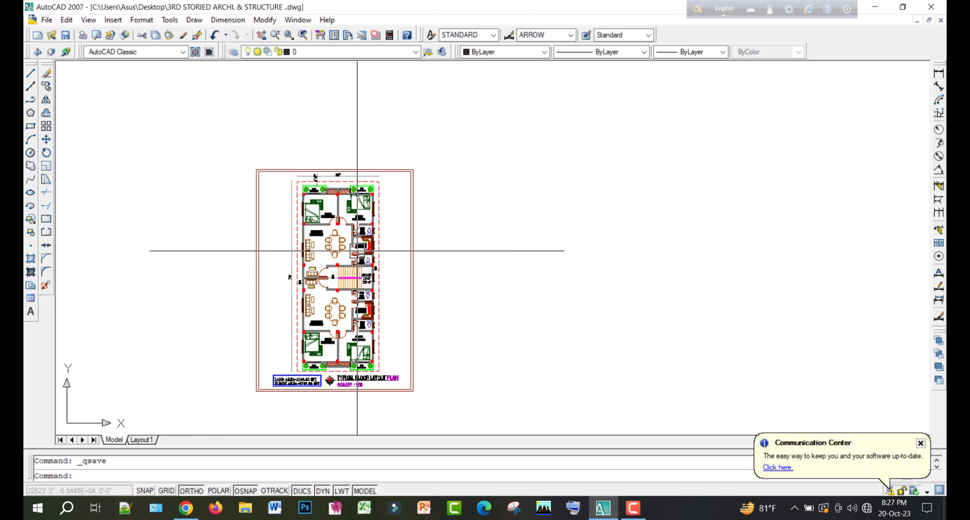
pyautogui.scroll(7, 356, 378)
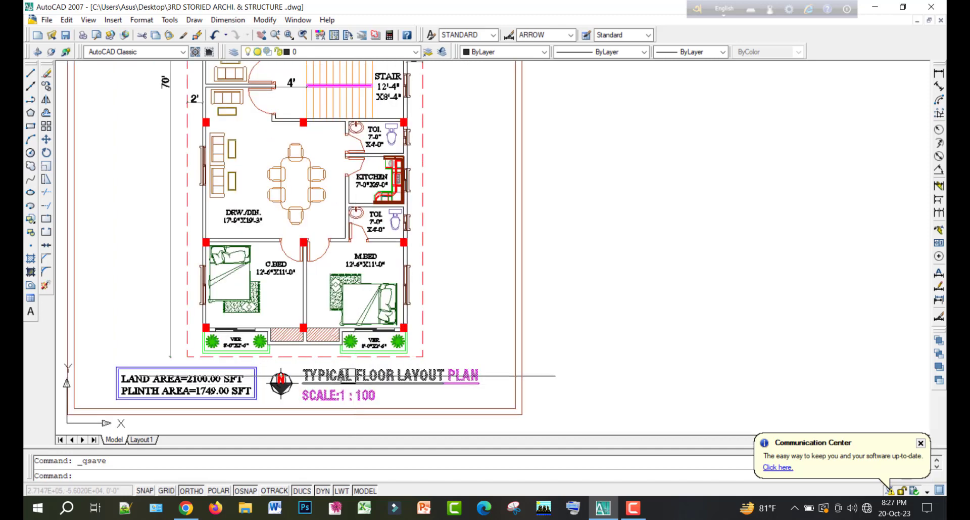
pyautogui.scroll(-5, 354, 243)
pyautogui.scroll(2, 354, 255)
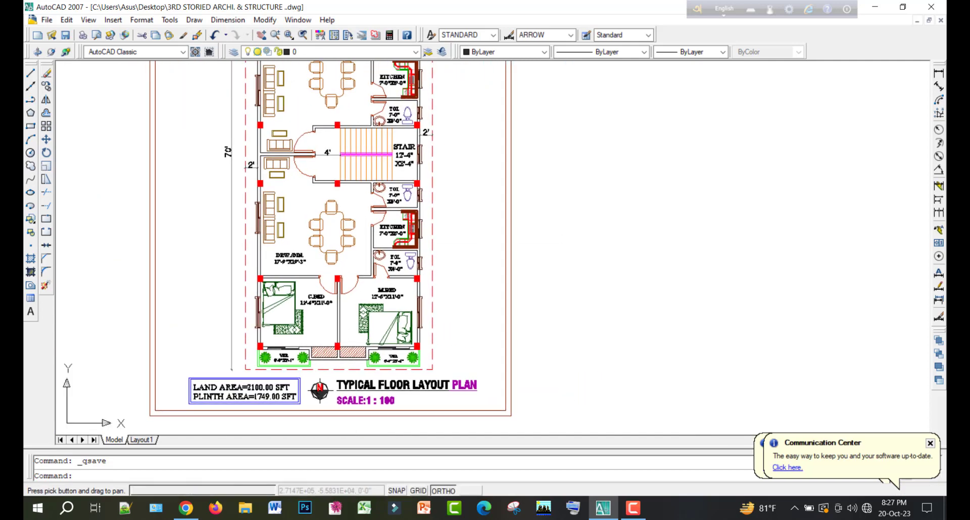
pyautogui.scroll(5, 379, 349)
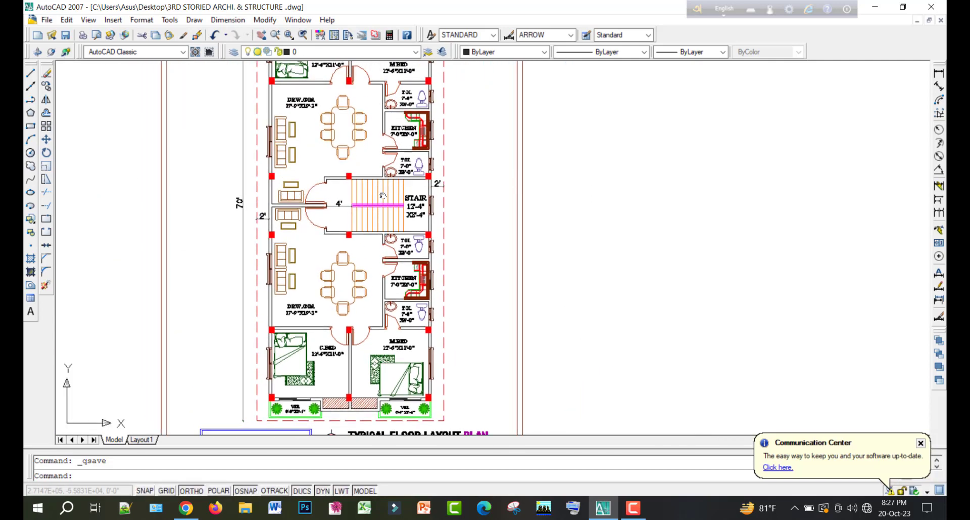
pyautogui.scroll(-5, 379, 142)
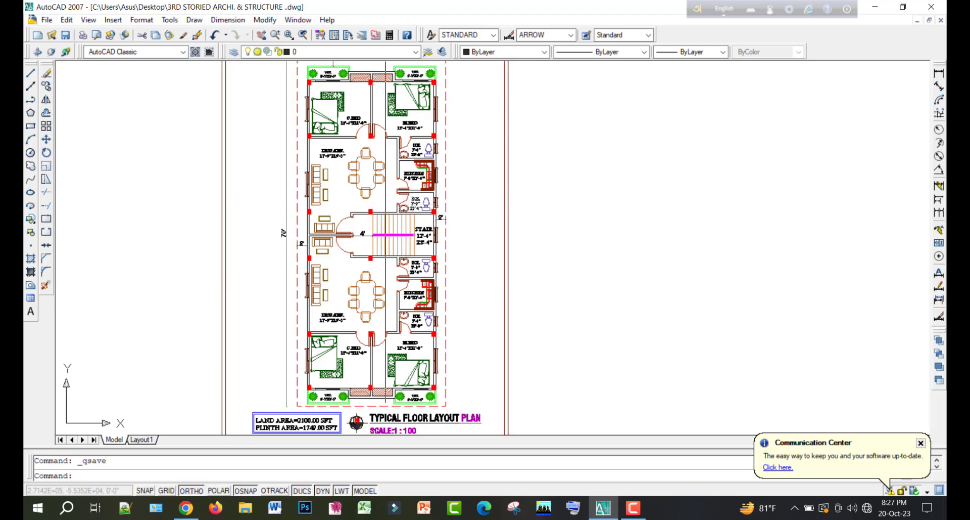
# Move the upper C.BED door so its frame corner inside the column meets the column's lower-left corner
pyautogui.scroll(5, 350, 199)
pyautogui.scroll(3, 362, 184)
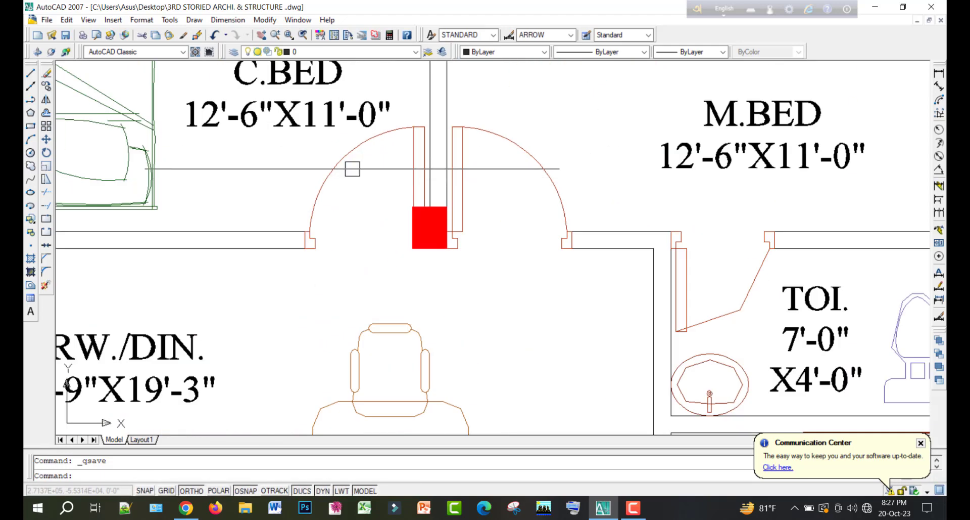
pyautogui.click(342, 159)
pyautogui.scroll(-1, 403, 203)
pyautogui.scroll(1, 403, 204)
pyautogui.write('m')
pyautogui.press('space')
pyautogui.scroll(3, 438, 242)
pyautogui.scroll(1, 437, 242)
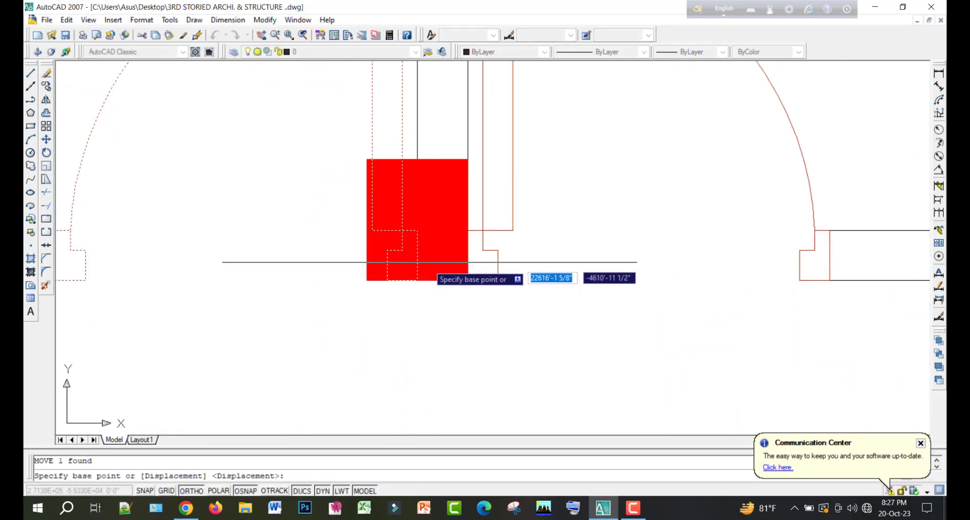
pyautogui.click(417, 280)
pyautogui.click(367, 280)
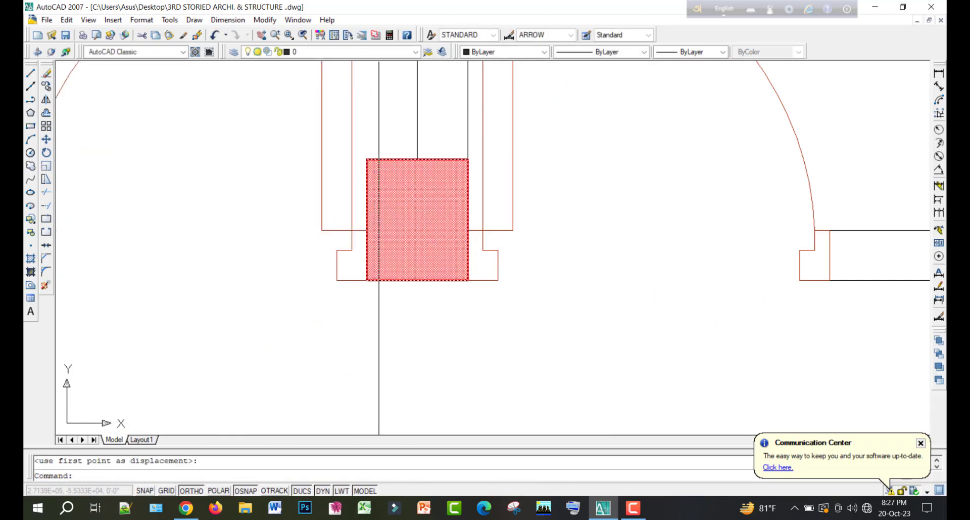
# Move the lower C.BED door so its frame corner inside the column meets the column's upper-left corner
pyautogui.scroll(-4, 367, 280)
pyautogui.moveTo(390, 425); pyautogui.dragTo(330, 297, button='middle')
pyautogui.scroll(6, 329, 344)
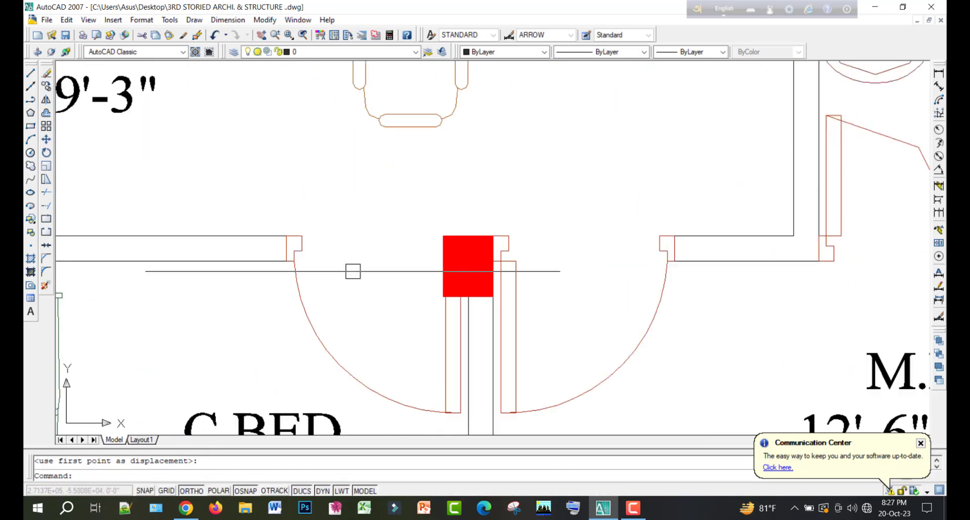
pyautogui.click(288, 300)
pyautogui.press('space')
pyautogui.scroll(3, 541, 228)
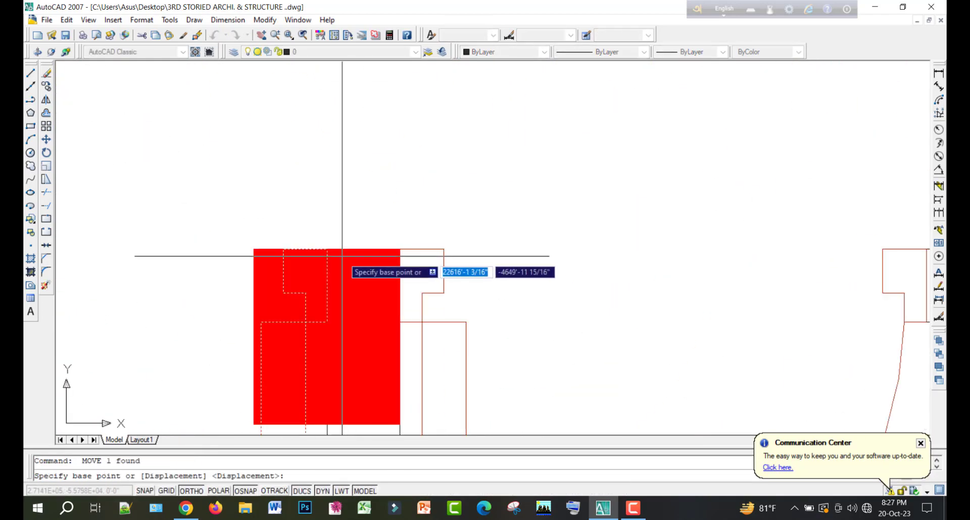
pyautogui.click(327, 249)
pyautogui.click(254, 249)
pyautogui.press('Escape')
# Inspect the lower bedrooms, the veranda columns and the stair area for remaining conflicts with the columns
pyautogui.scroll(-9, 381, 178)
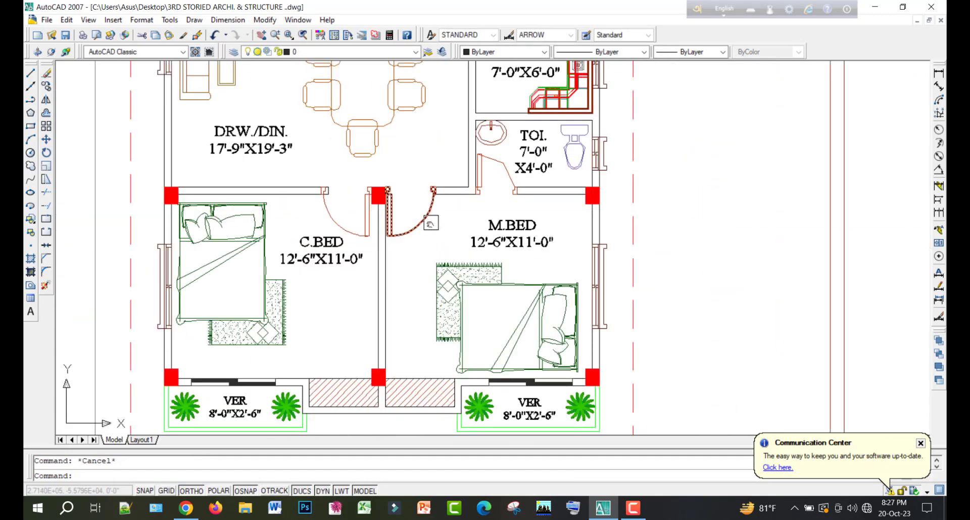
pyautogui.moveTo(429, 223); pyautogui.dragTo(433, 246, button='middle')
pyautogui.scroll(-10, 387, 232)
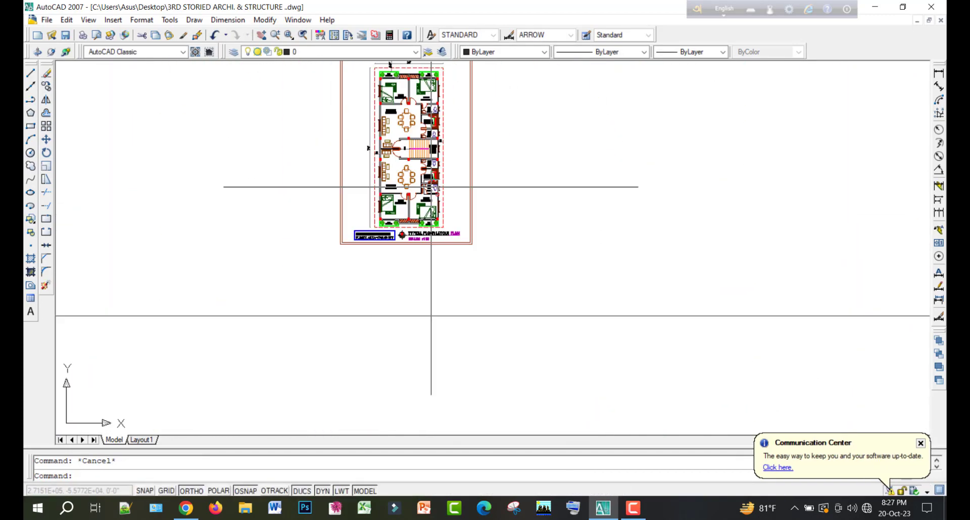
pyautogui.scroll(15, 439, 269)
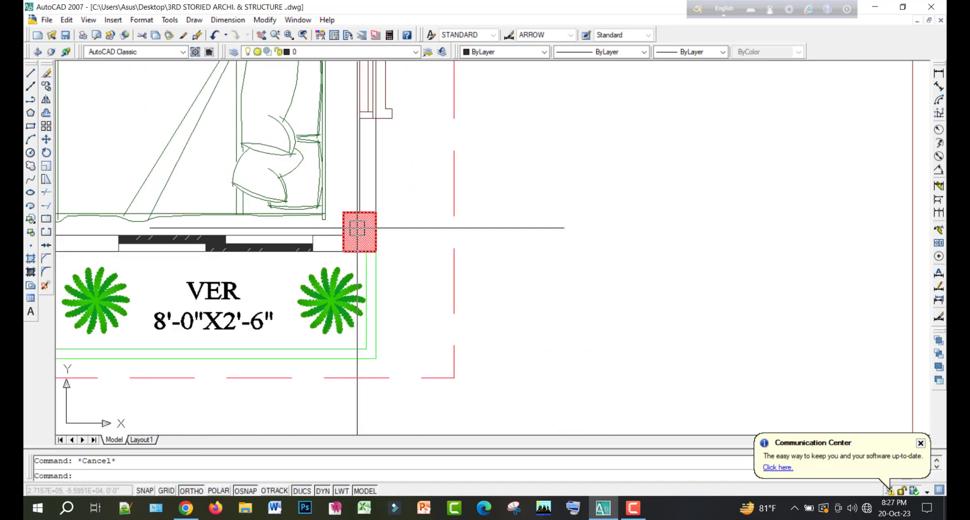
pyautogui.scroll(-10, 399, 219)
pyautogui.scroll(8, 358, 310)
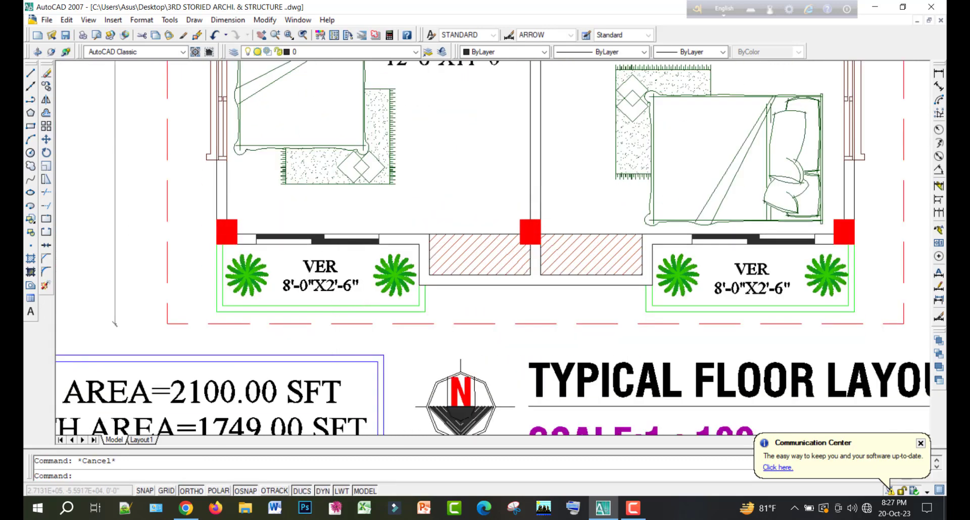
pyautogui.scroll(-5, 358, 310)
pyautogui.moveTo(358, 310); pyautogui.dragTo(353, 441, button='middle')
pyautogui.moveTo(406, 170); pyautogui.dragTo(400, 293, button='middle')
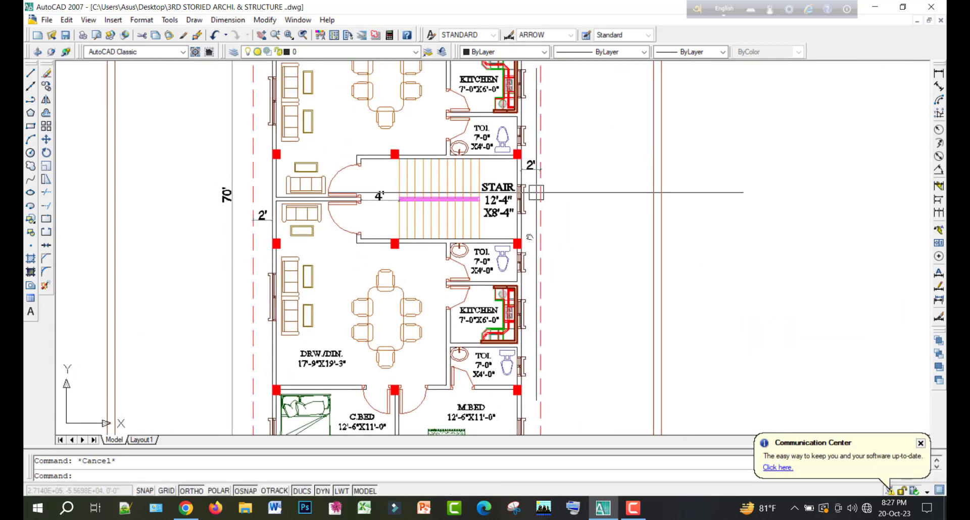
pyautogui.moveTo(489, 125); pyautogui.dragTo(482, 184, button='middle')
# Save the drawing with the relocated bedroom doors
pyautogui.scroll(5, 488, 129)
pyautogui.hotkey('ctrl', 's')
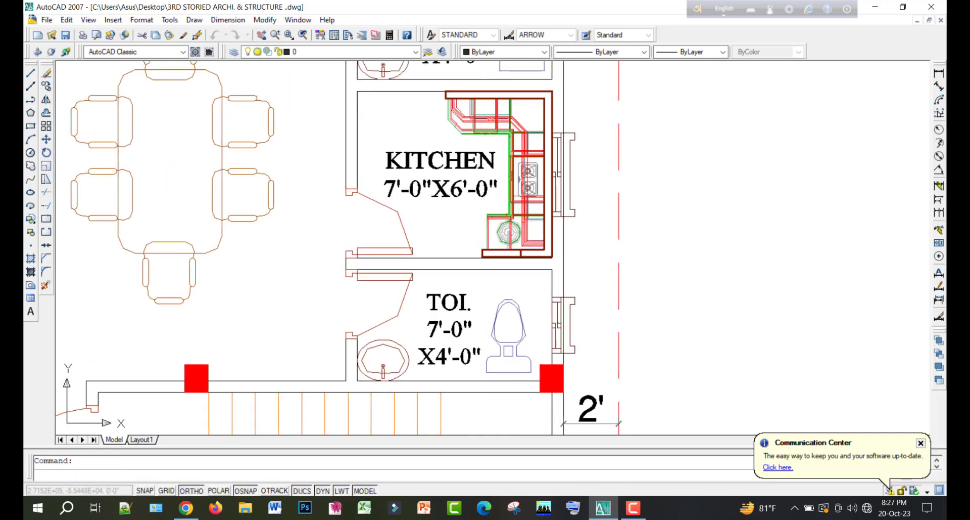
pyautogui.scroll(-5, 472, 203)
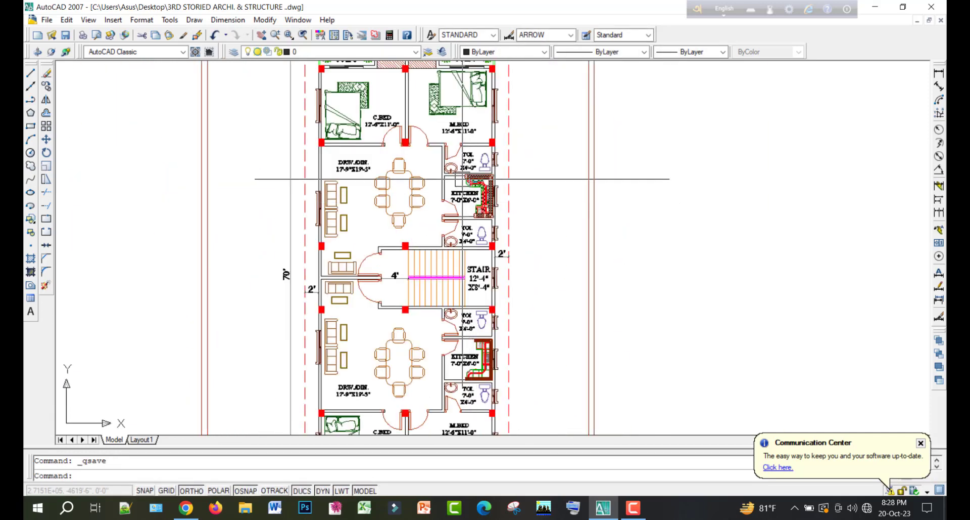
pyautogui.scroll(-5, 462, 185)
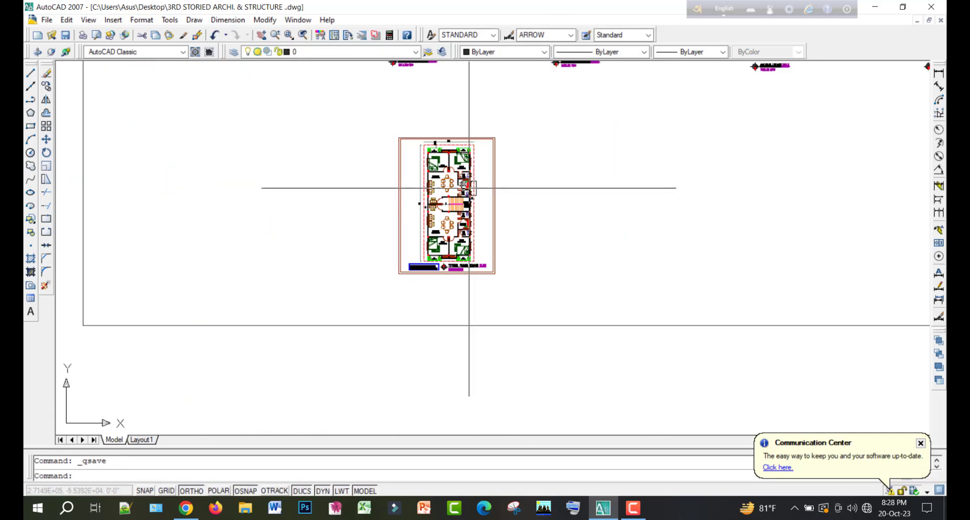